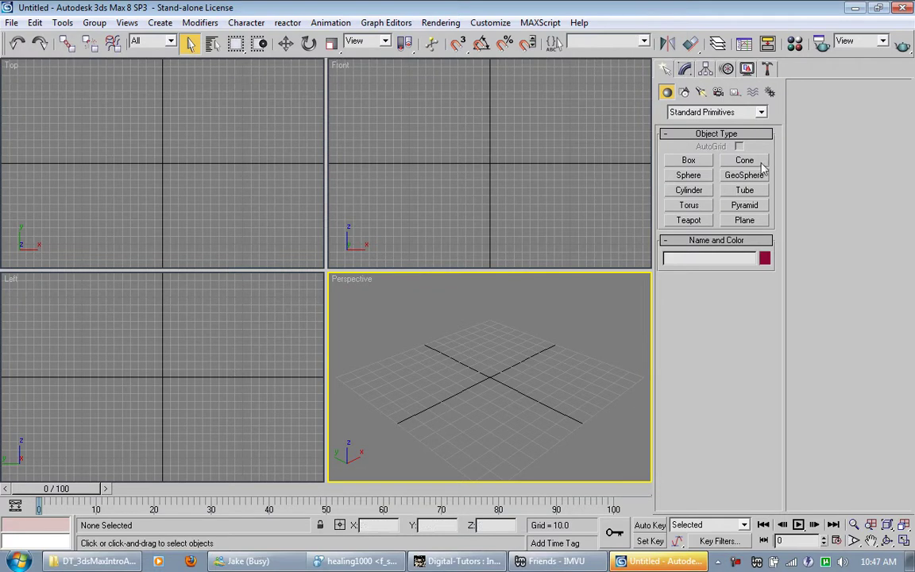
Create a cylinder of radius 77.619 and height 27.556 with 1 height segment
left_click(689, 190)
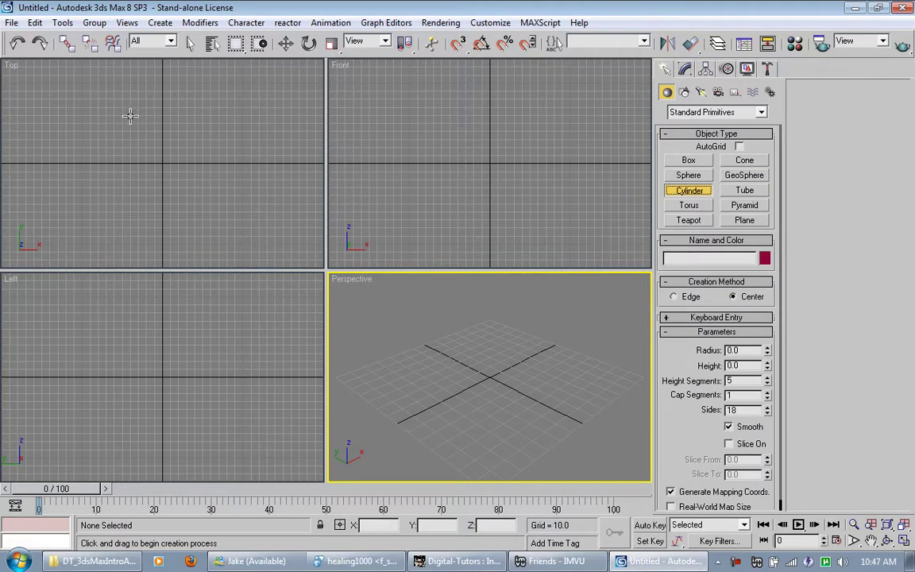
left_click_drag(140, 124, 185, 163)
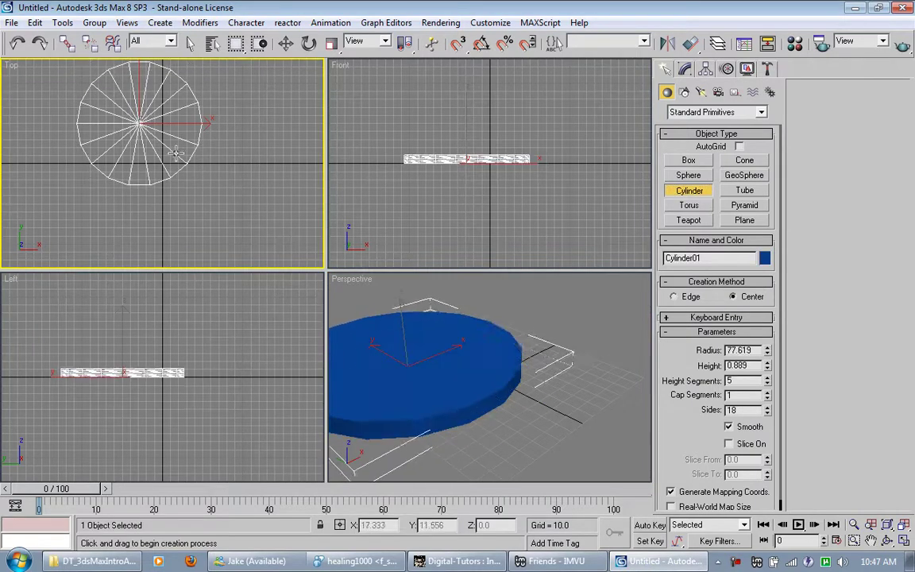
left_click(177, 140)
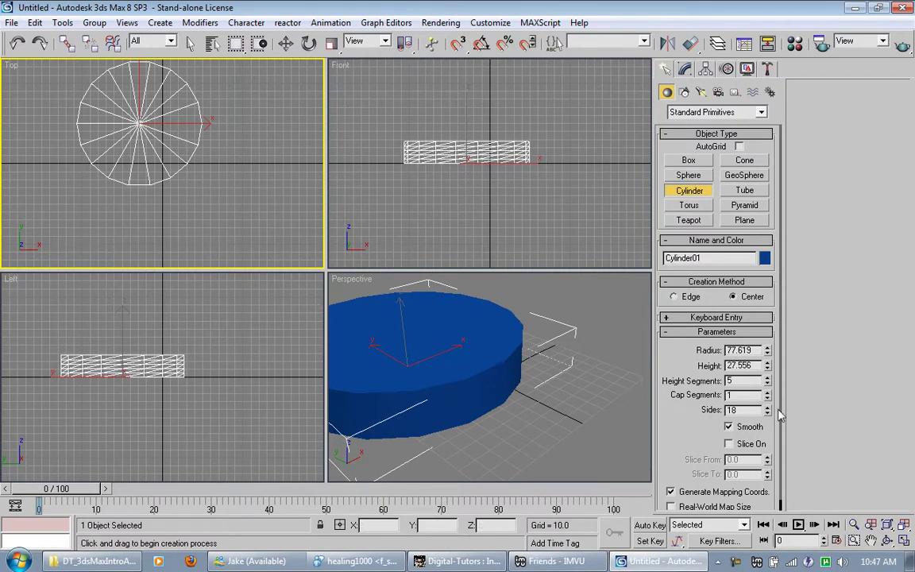
left_click(768, 385)
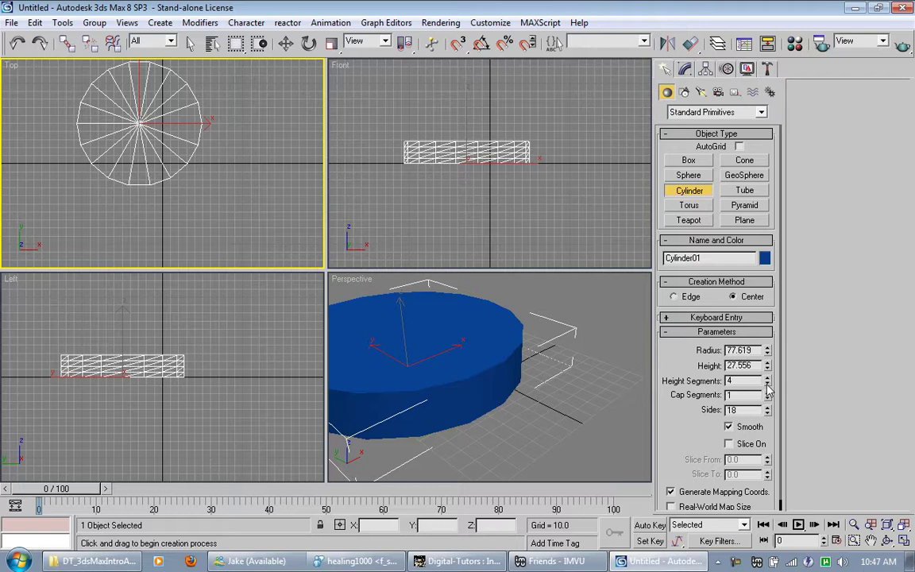
left_click(768, 385)
left_click(768, 385)
left_click(768, 384)
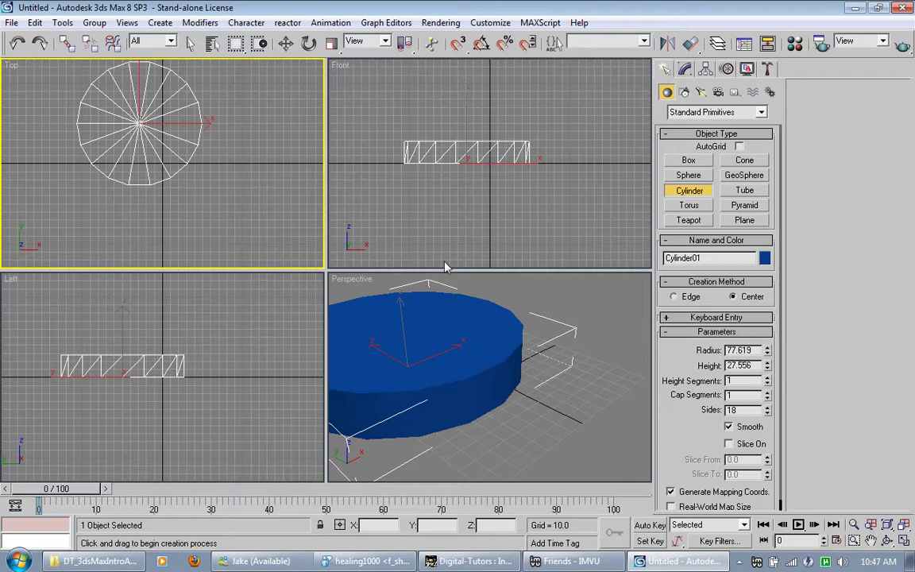
Move the cylinder to the origin by setting its X and Y positions to 0
left_click(285, 43)
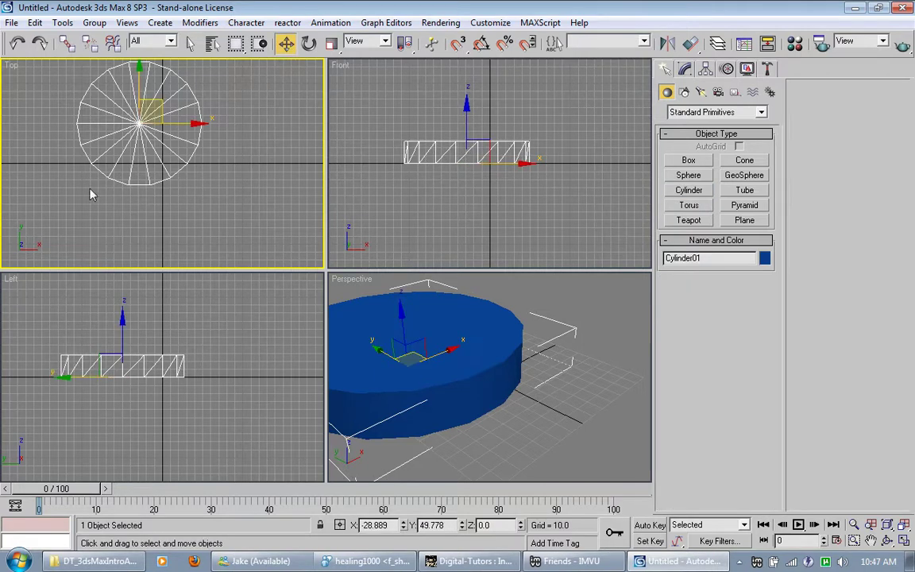
left_click_drag(153, 112, 177, 152)
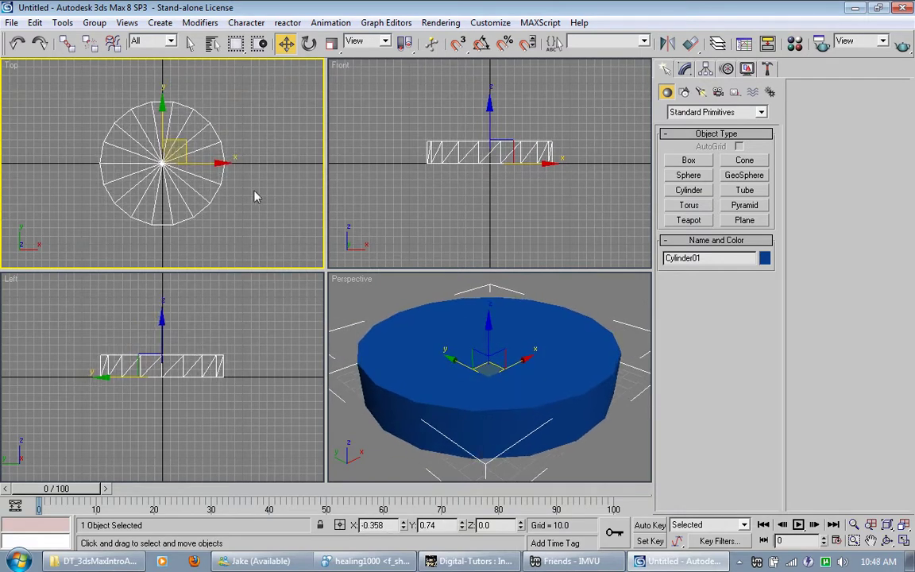
double_click(387, 525)
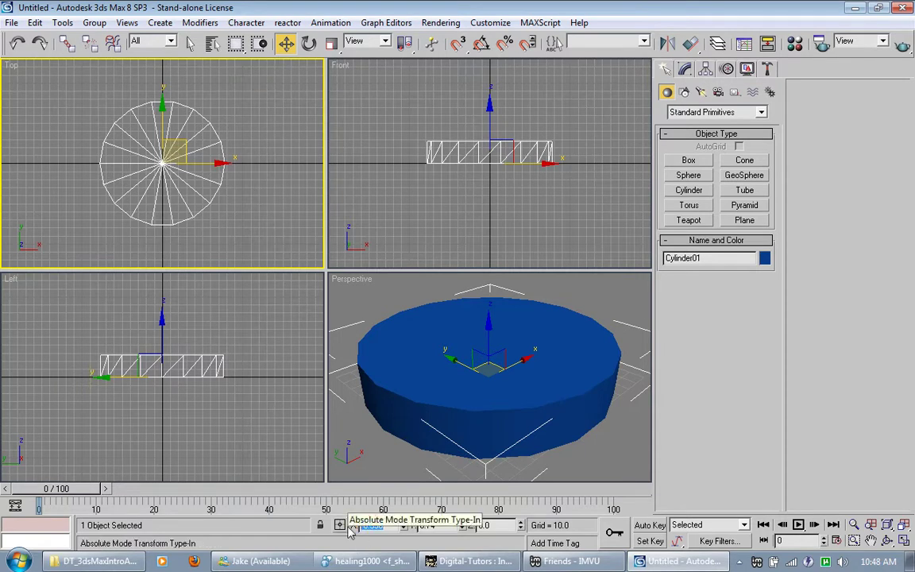
type("0")
key("Tab")
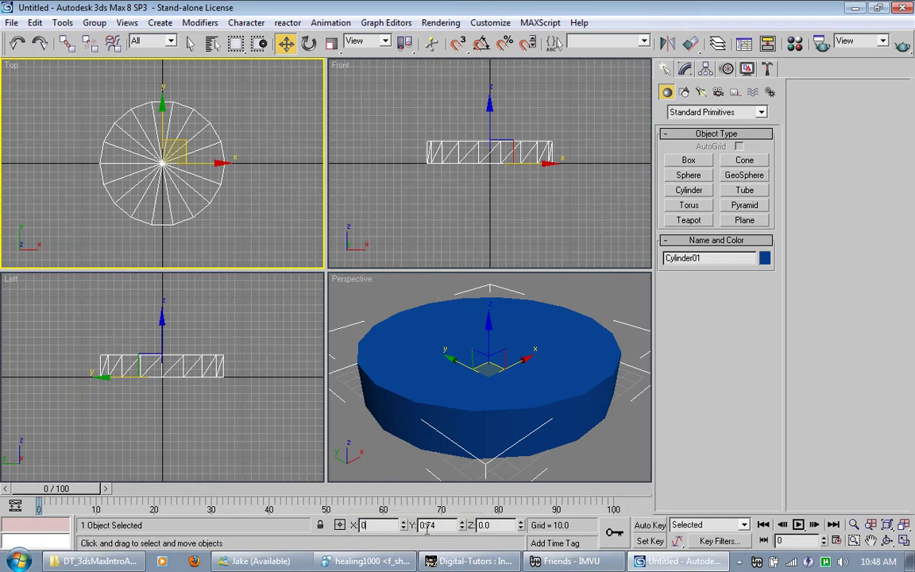
type("0")
key("Return")
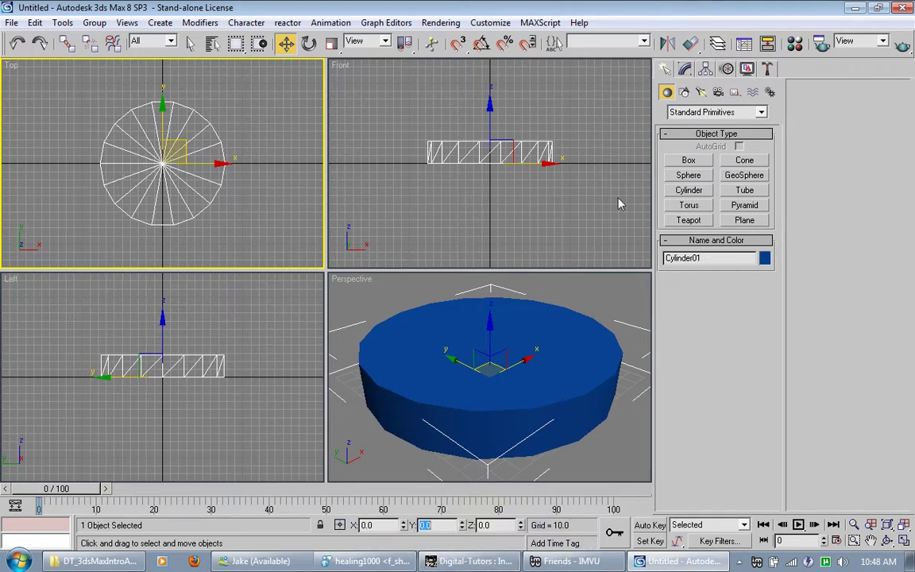
left_click(685, 69)
Convert Cylinder01 to an Editable Poly and delete its top face to leave an open ring
right_click(715, 126)
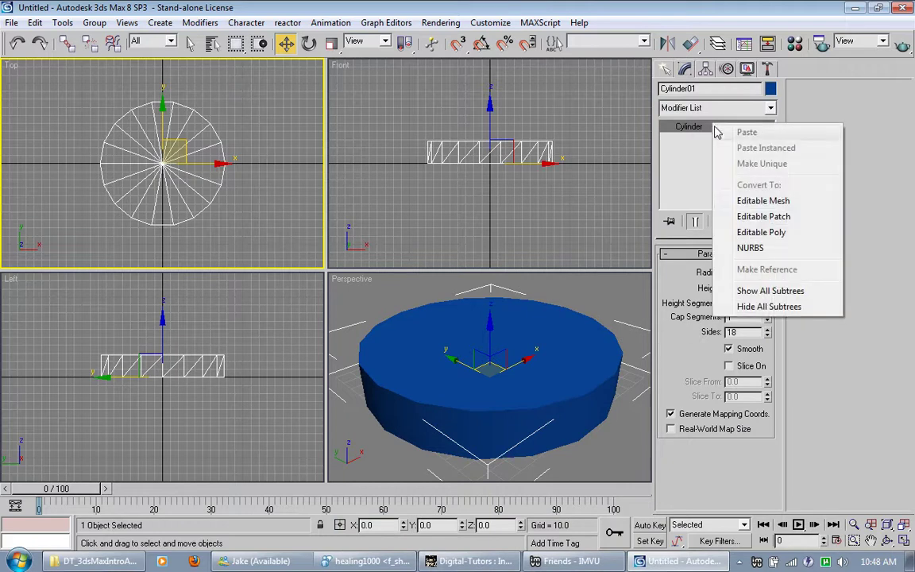
left_click(761, 232)
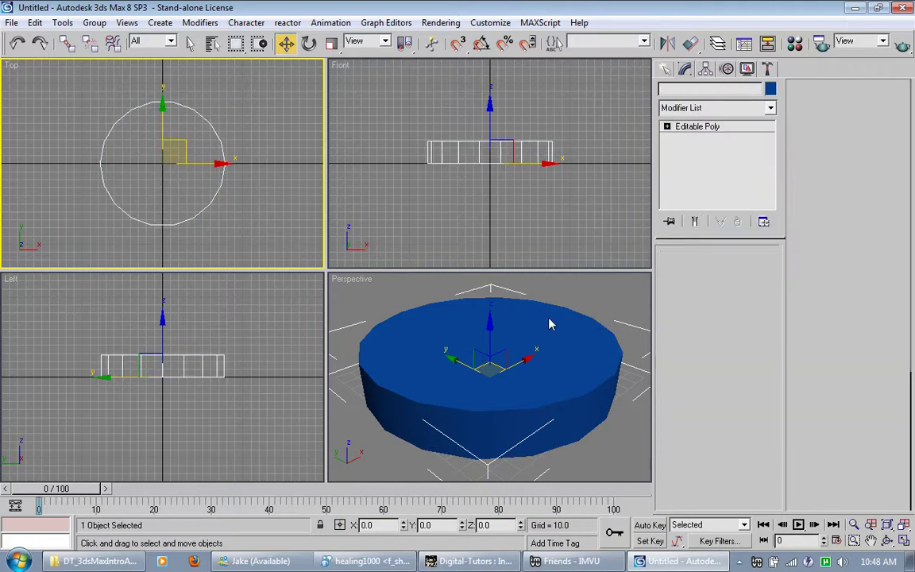
left_click(731, 270)
left_click(491, 320)
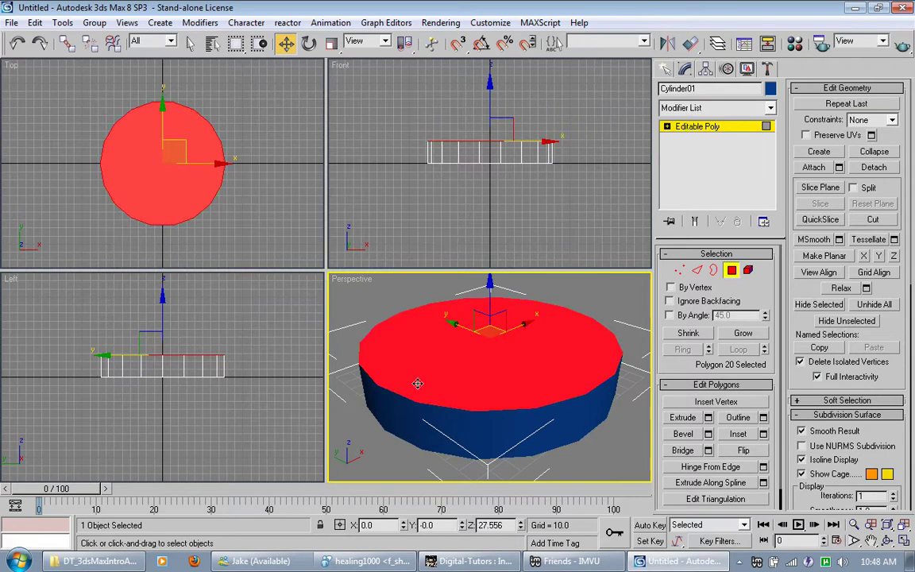
key("Delete")
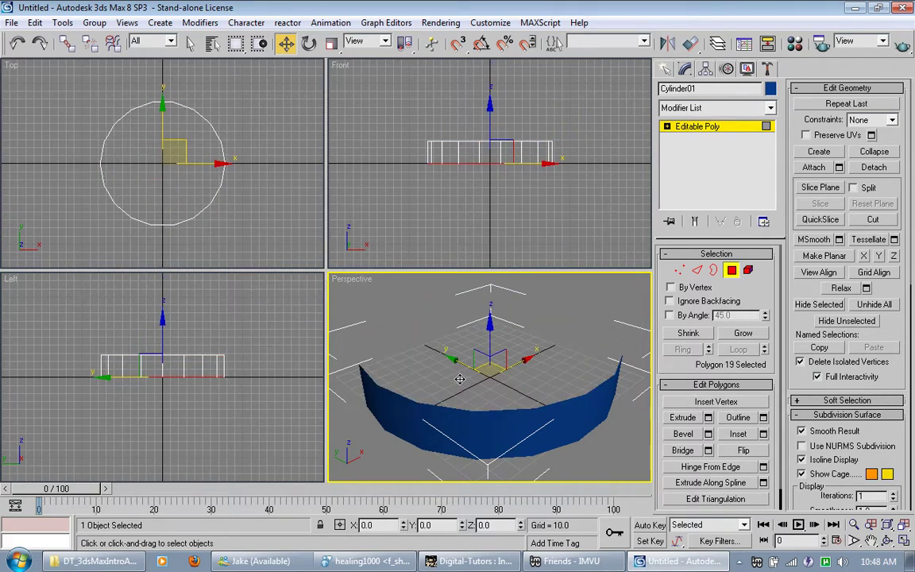
left_click(414, 341)
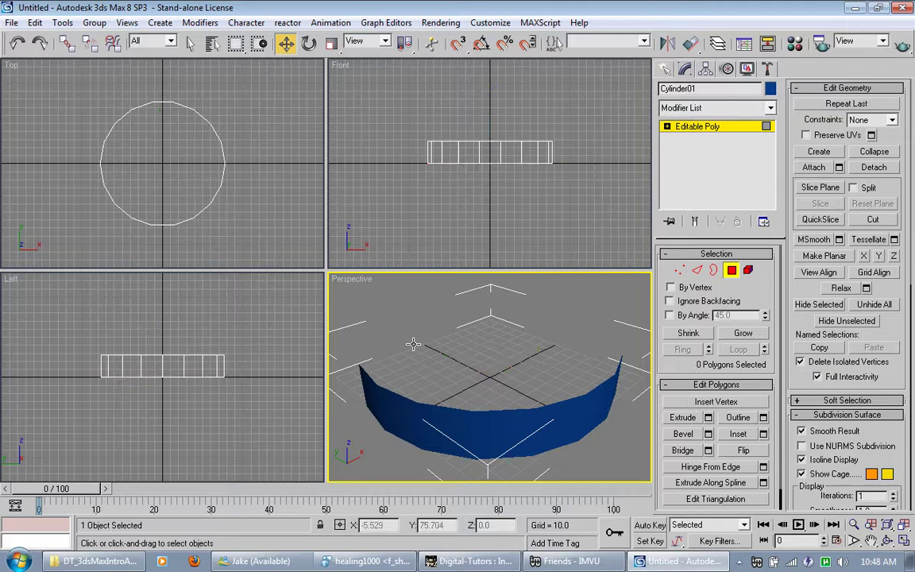
middle_click_drag(466, 359, 477, 341, "alt")
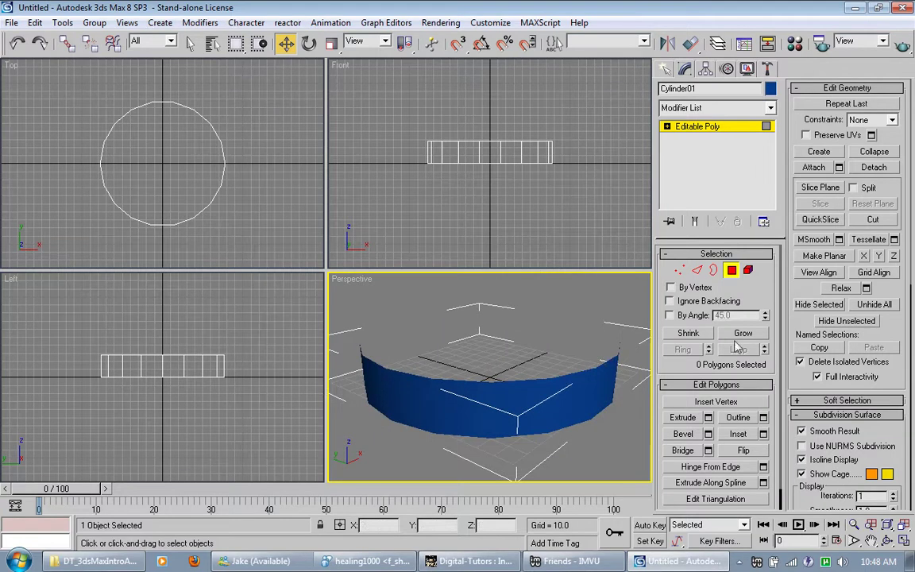
left_click(731, 270)
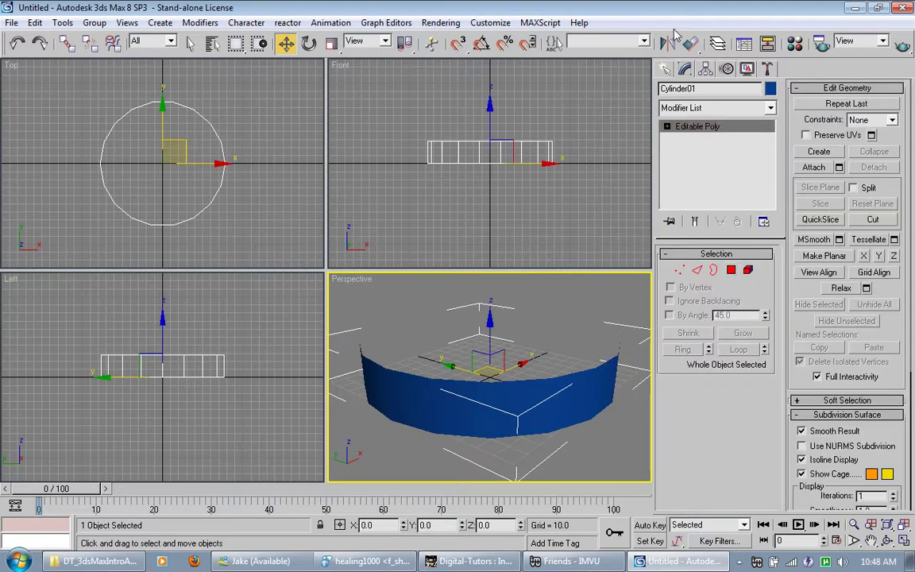
Create a sideways cone in the Front view, tapered to a point with top radius 0
left_click(667, 70)
left_click(745, 161)
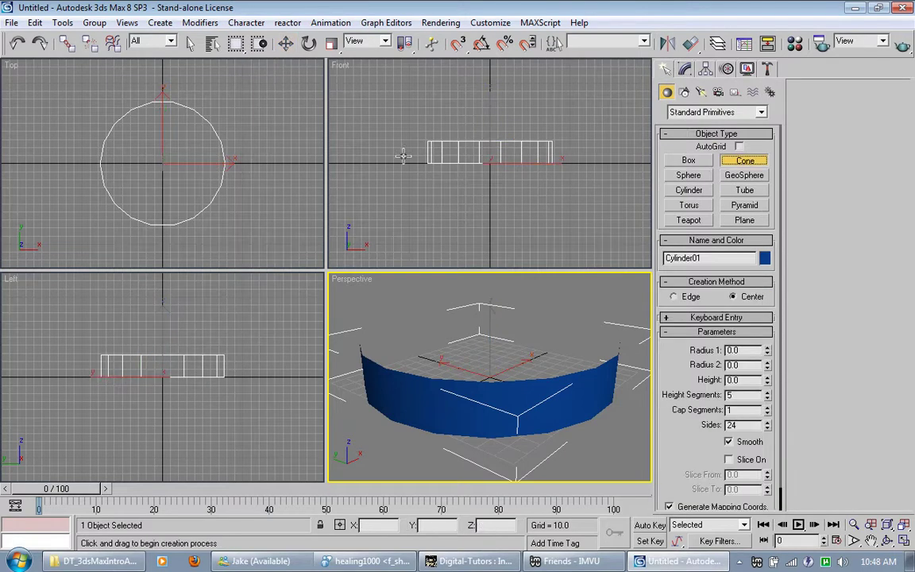
left_click_drag(405, 150, 406, 155)
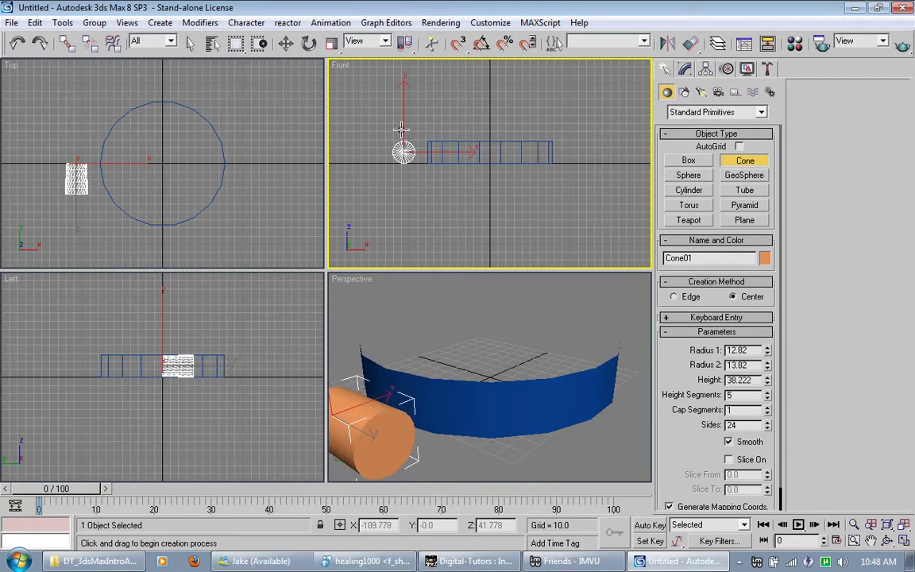
left_click(401, 129)
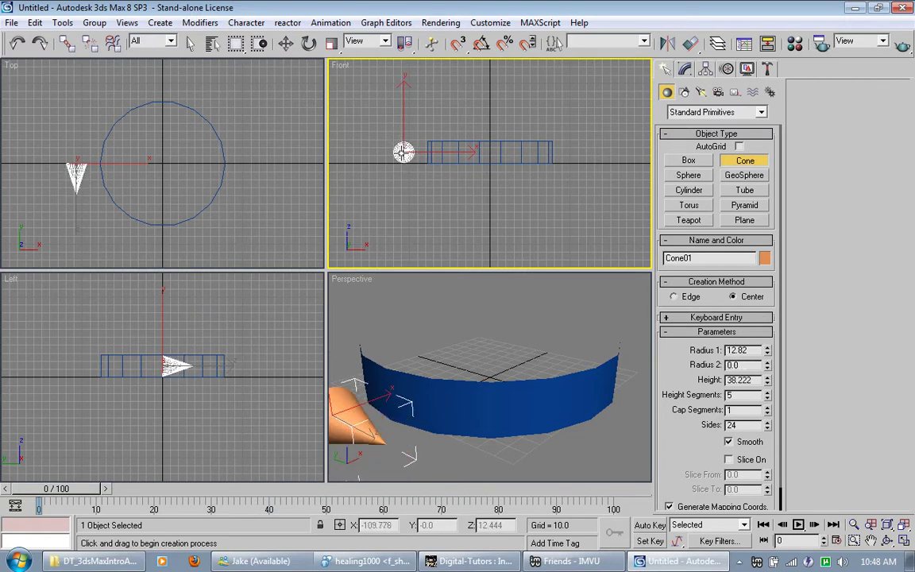
Move the cone in the Top view onto the ring's front edge, near Y -76.422
left_click(285, 45)
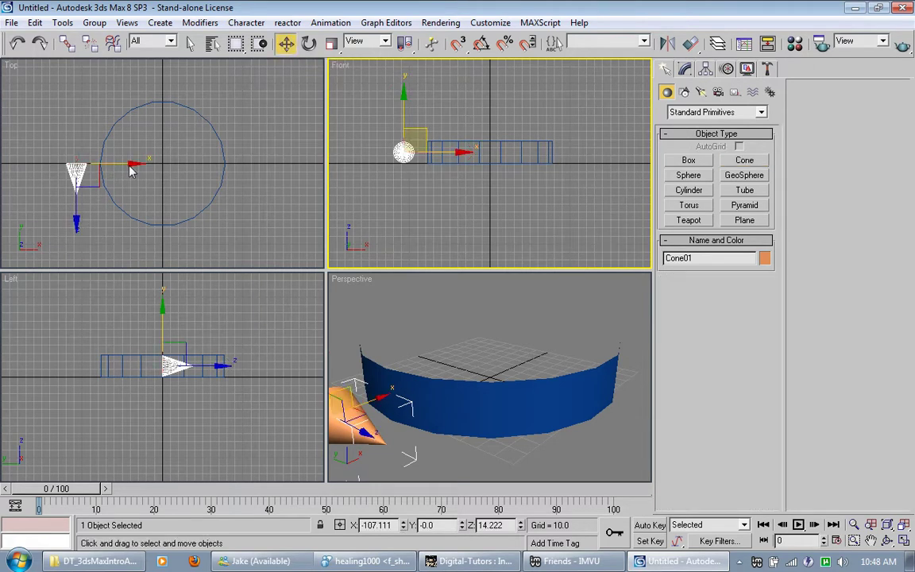
right_click(86, 253)
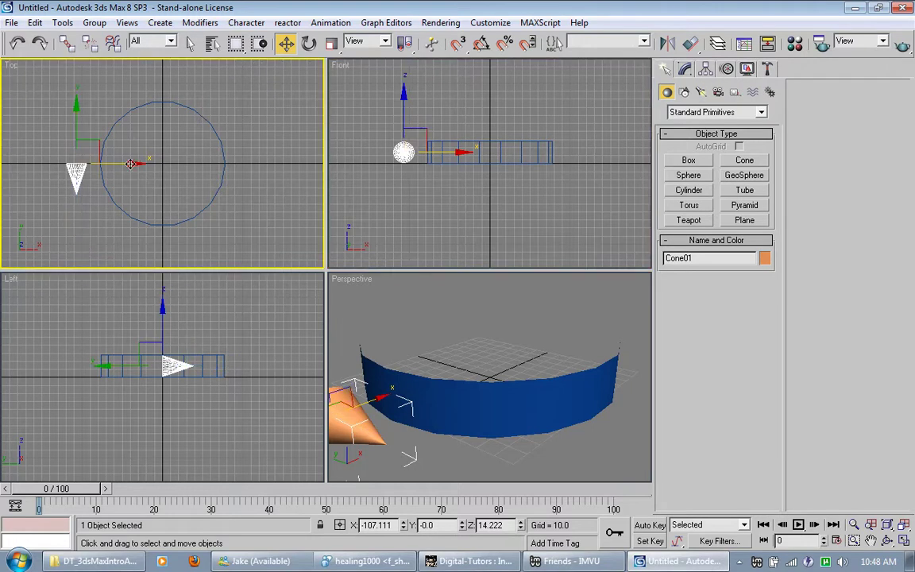
left_click_drag(132, 173, 217, 177)
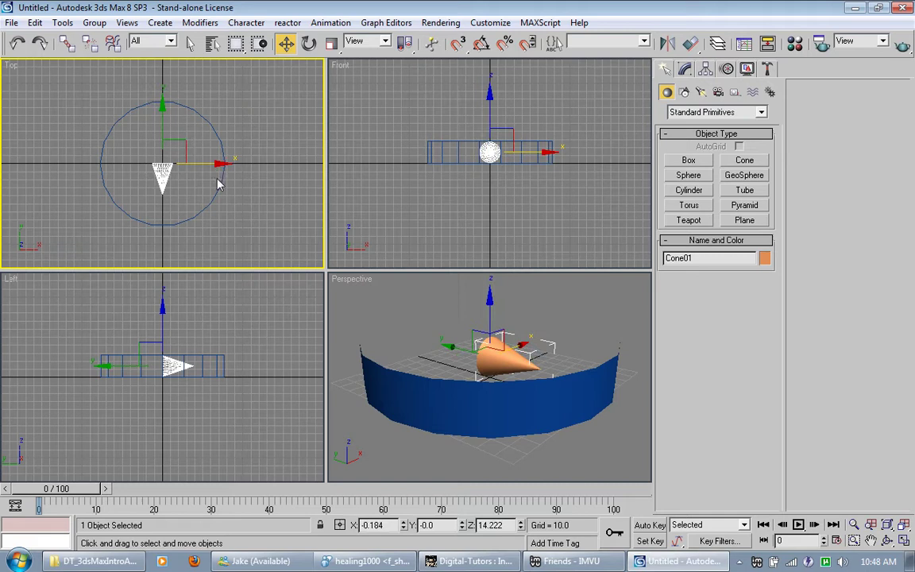
left_click_drag(162, 111, 165, 169)
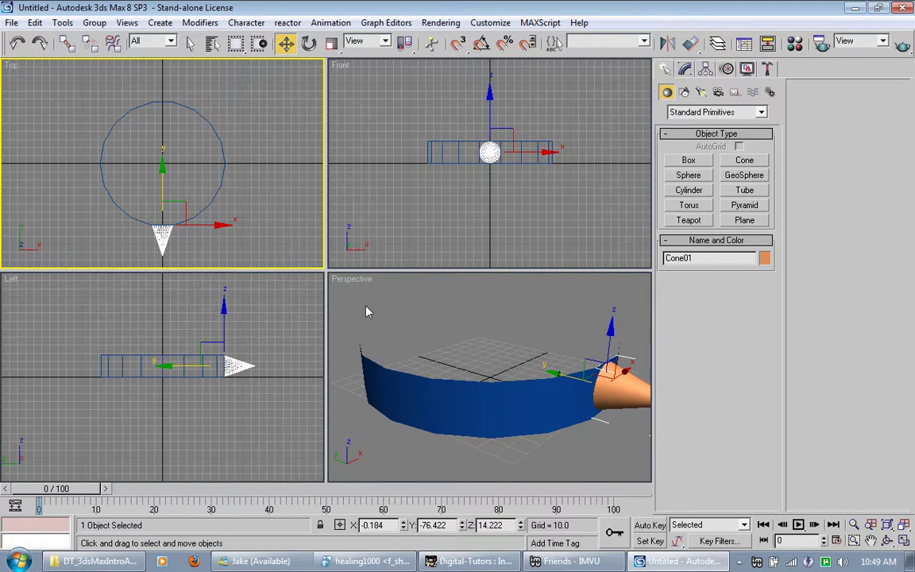
middle_click_drag(392, 328, 474, 375, "alt")
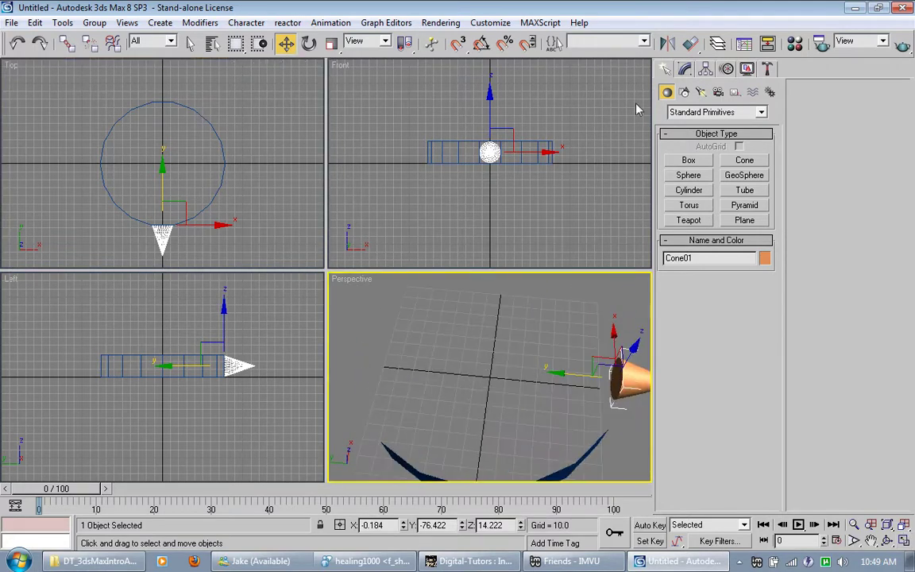
Align Cone01 to Cylinder01 pivot-to-pivot on X, Y and Z positions
left_click(693, 45)
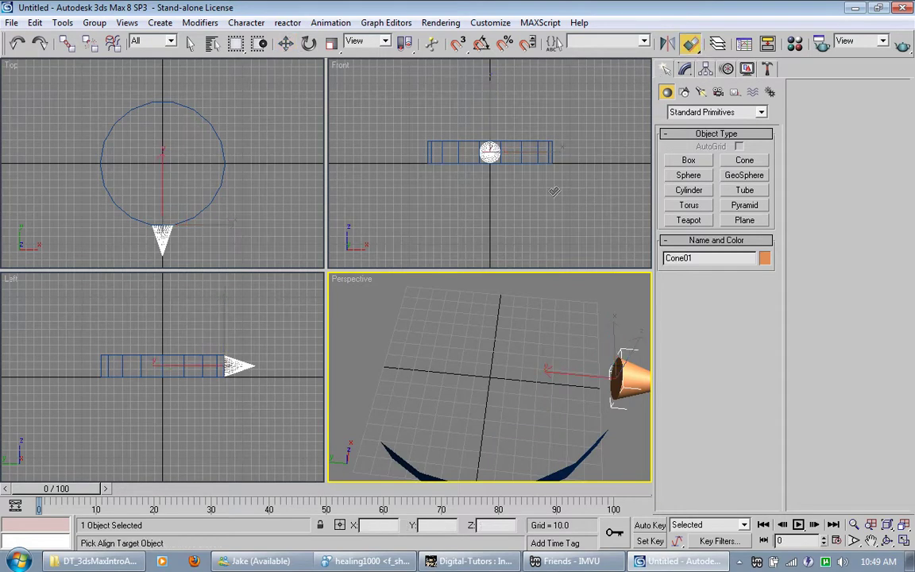
left_click(495, 152)
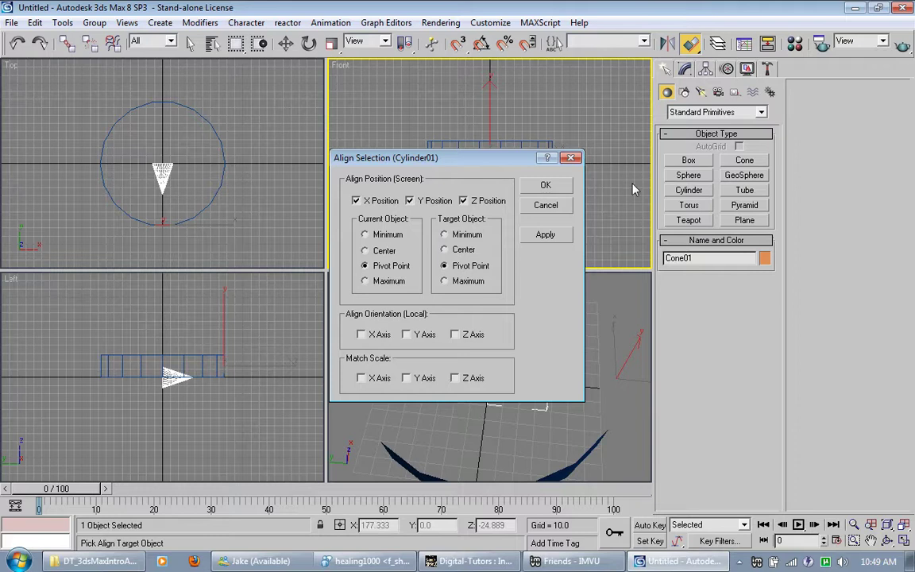
left_click(546, 186)
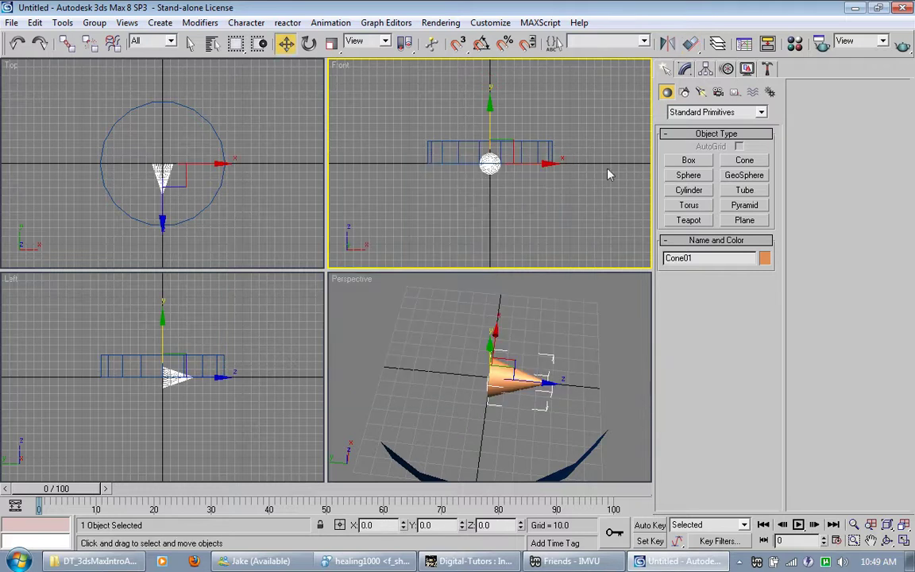
With Affect Object Only, slide the cone out to the ring's front edge, pivot staying centred
left_click(705, 68)
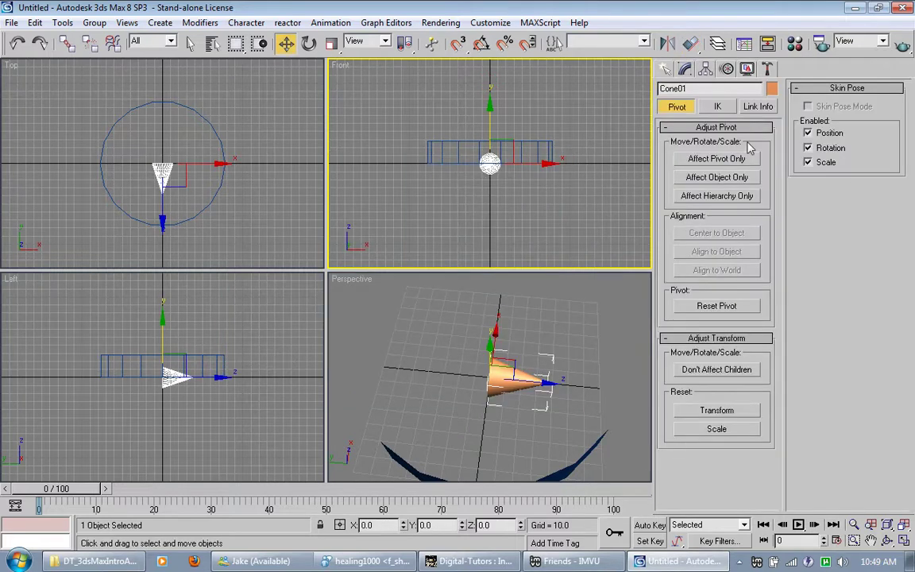
left_click(727, 178)
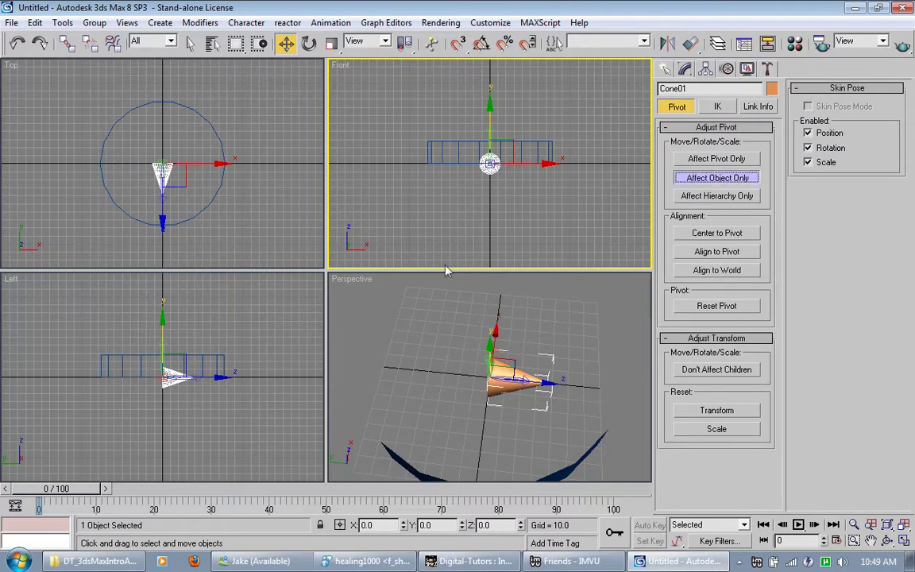
right_click(178, 236)
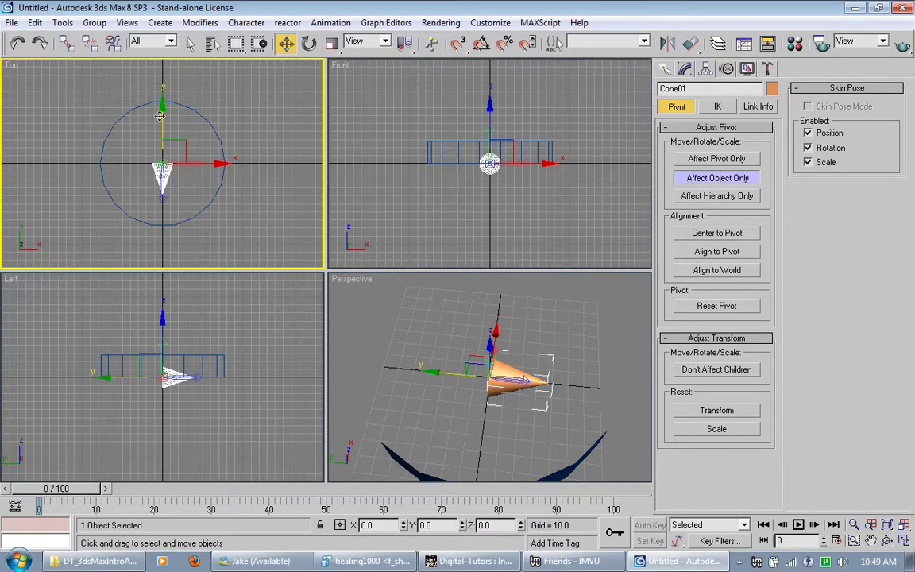
left_click_drag(162, 105, 178, 168)
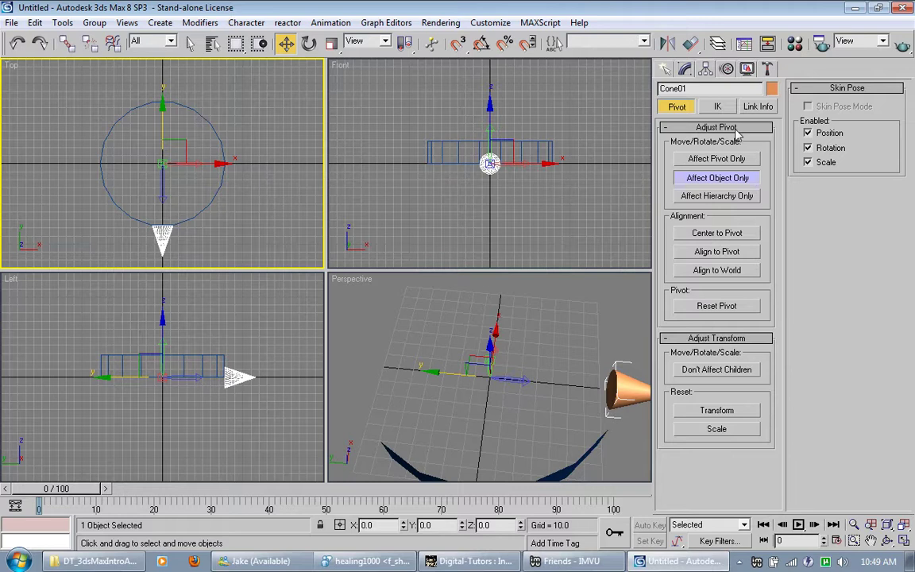
left_click(701, 179)
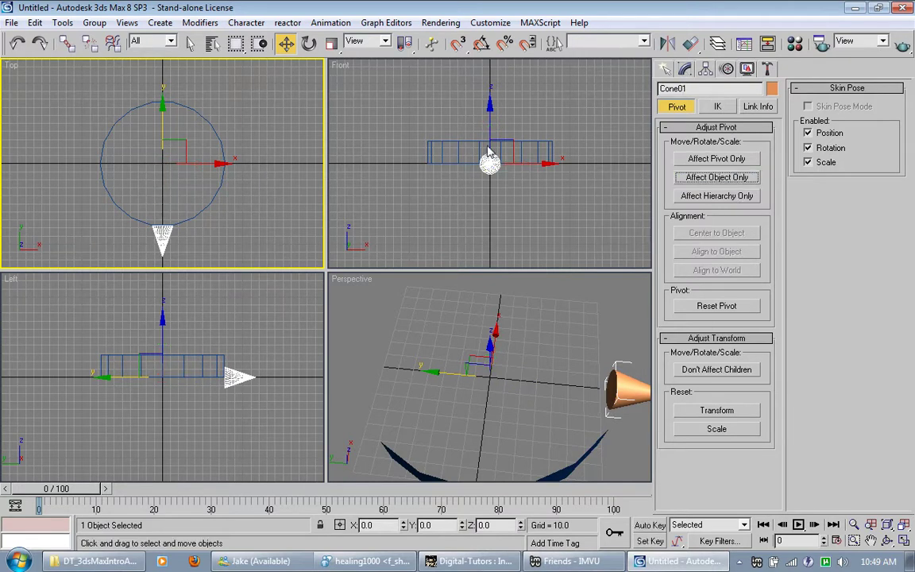
Raise the cone in the Front view to ring height at Z 15.133
left_click(488, 114)
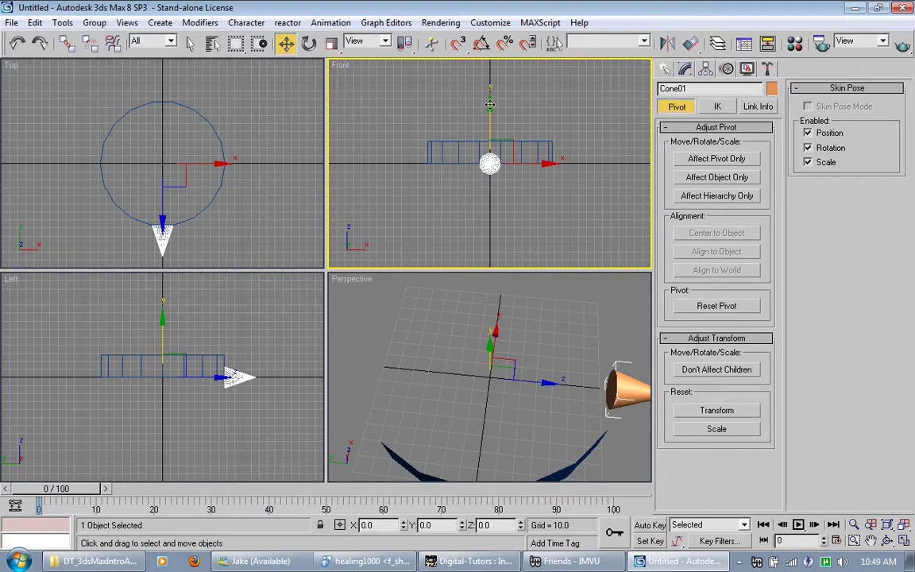
left_click_drag(490, 105, 491, 92)
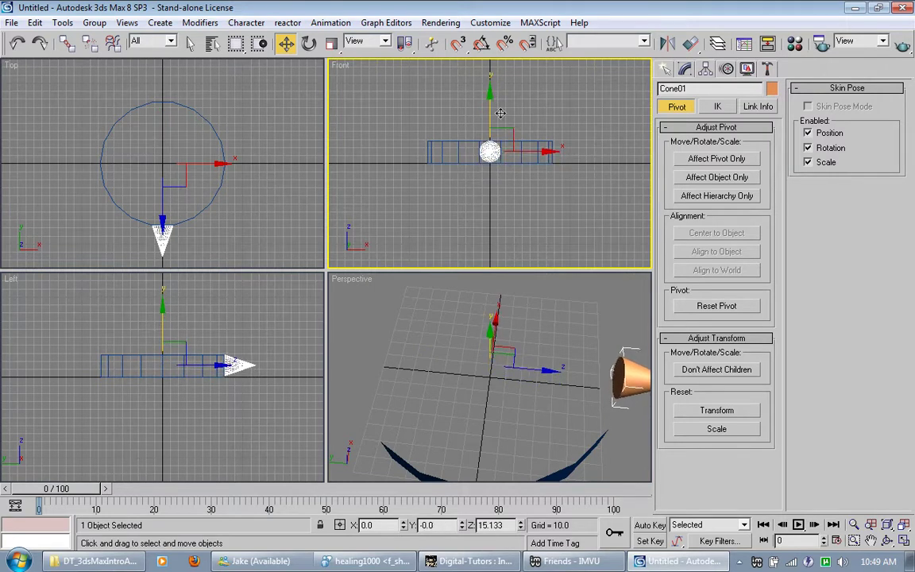
left_click(526, 202)
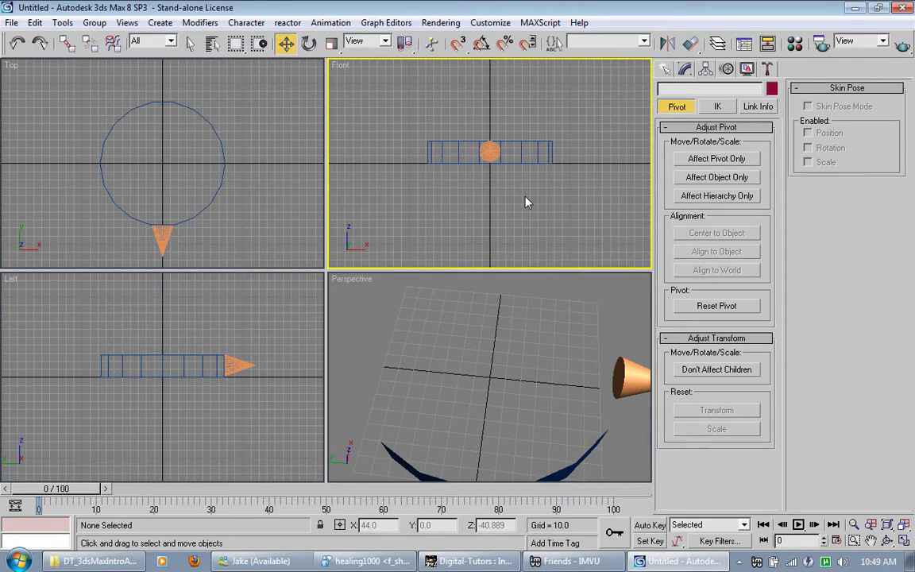
left_click(489, 151)
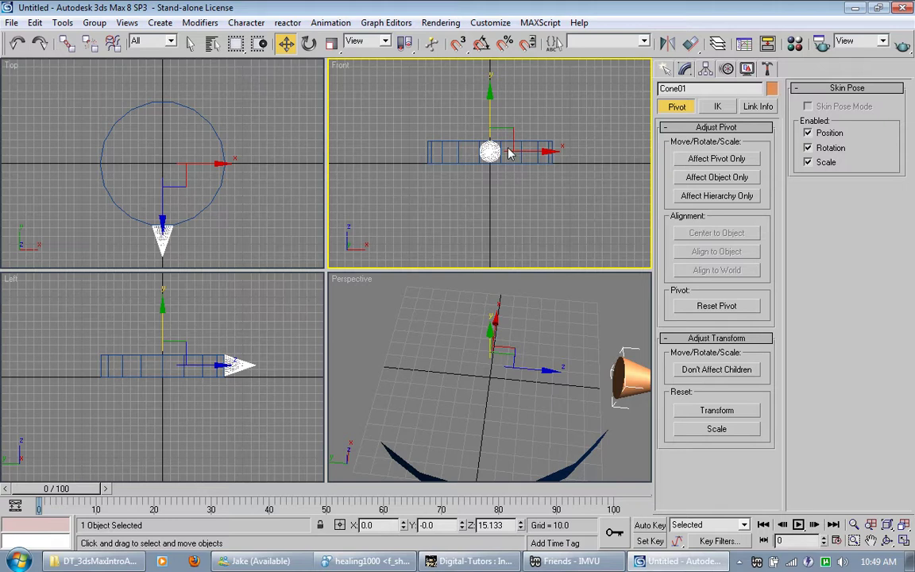
Set Cone01's Height Segments to 1 and Sides to 12
left_click(685, 70)
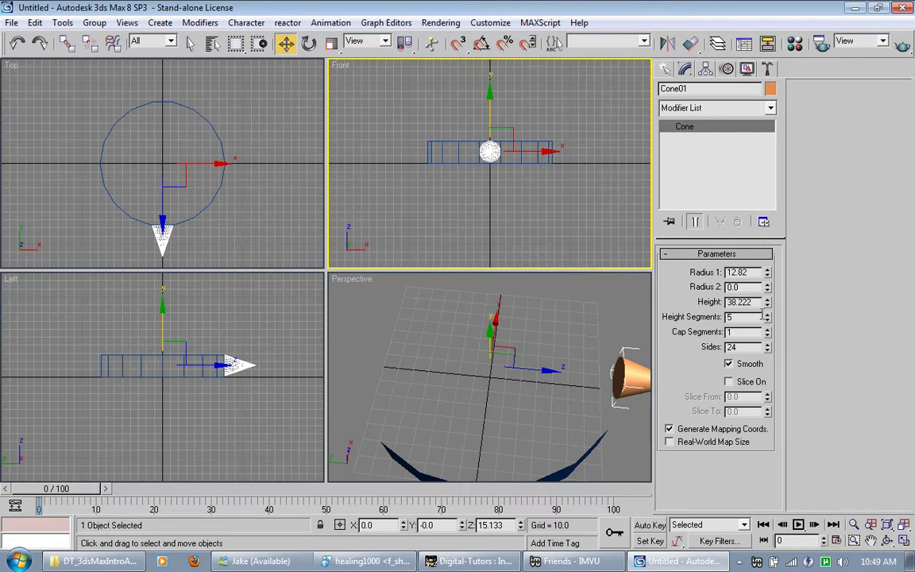
left_click_drag(768, 319, 779, 407)
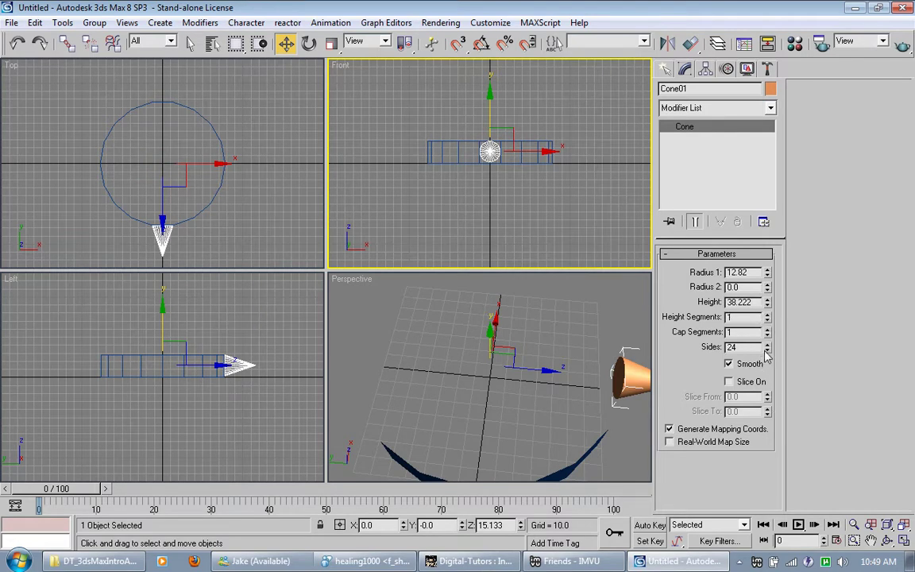
left_click_drag(768, 353, 781, 440)
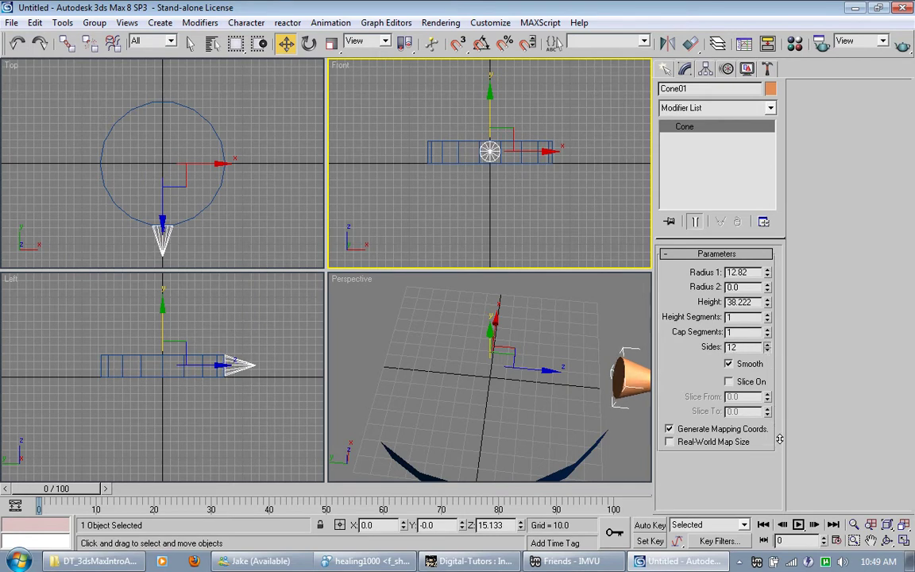
middle_click_drag(552, 360, 427, 308, "alt")
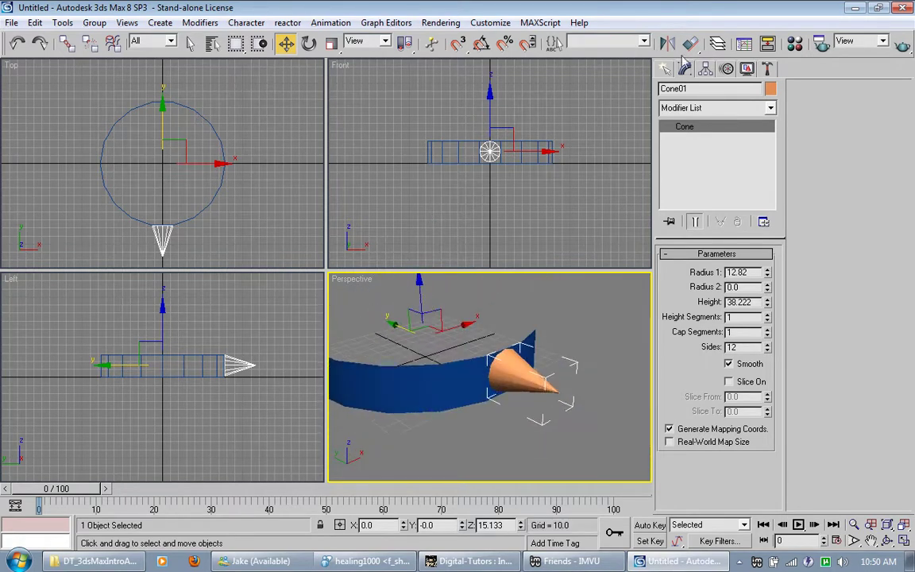
Convert Cone01 to an Editable Poly and check its base polygon in Polygon mode
right_click(689, 129)
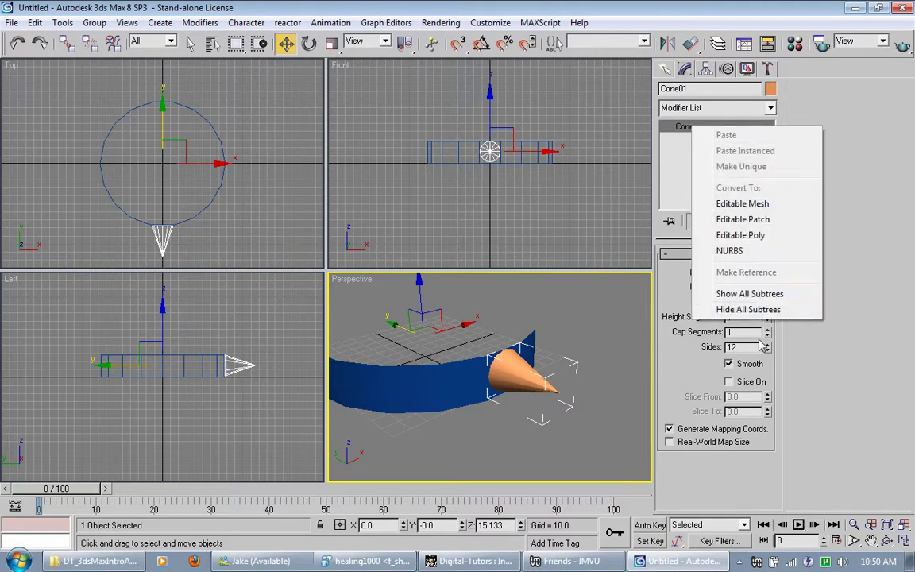
left_click(743, 235)
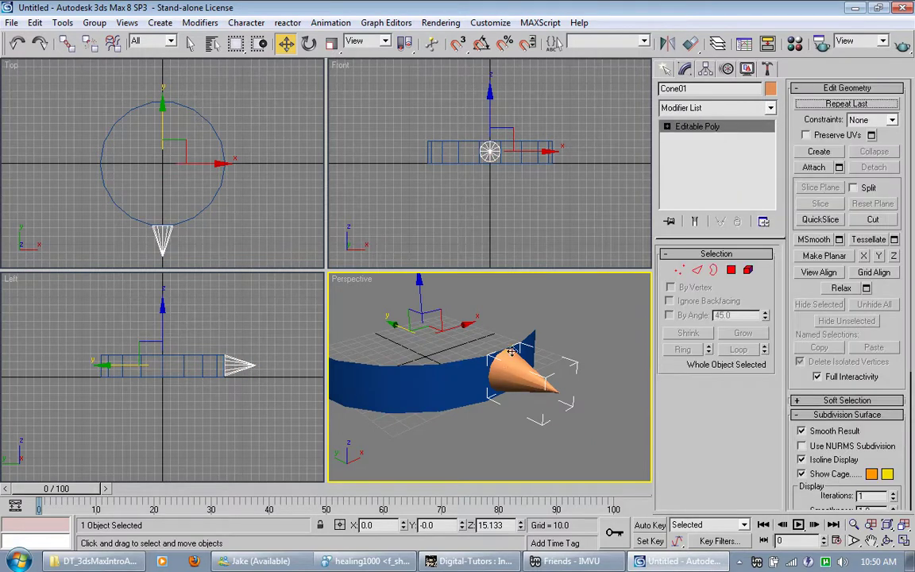
middle_click_drag(473, 360, 588, 362, "alt")
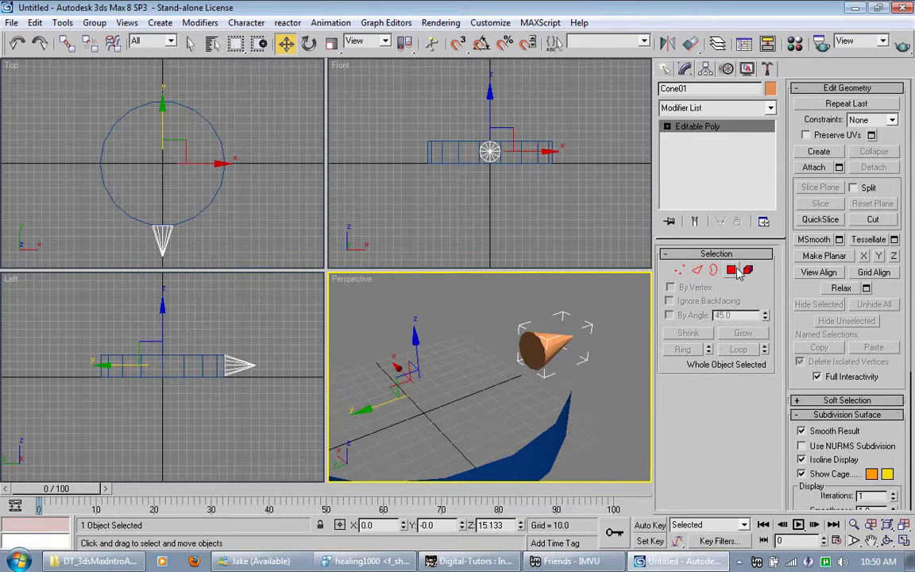
key("4")
left_click(532, 350)
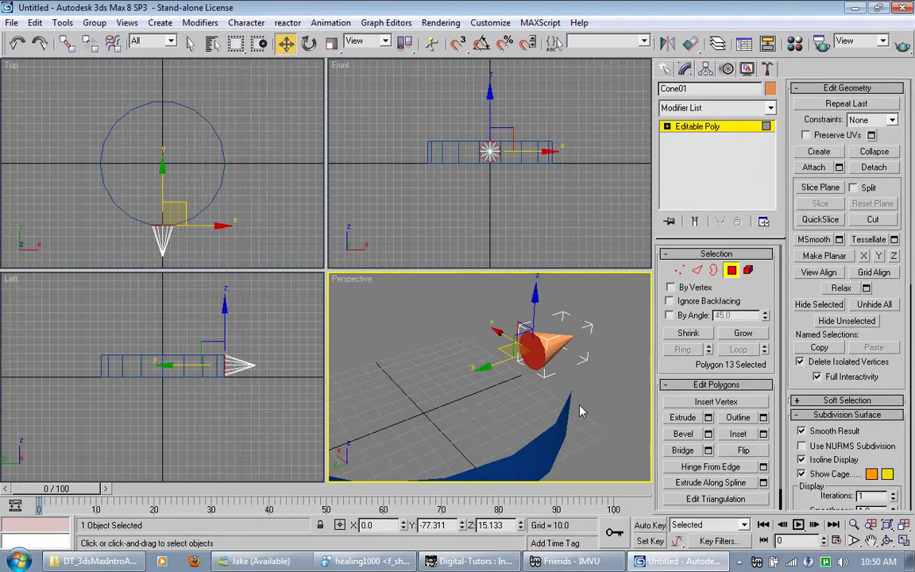
left_click(581, 411)
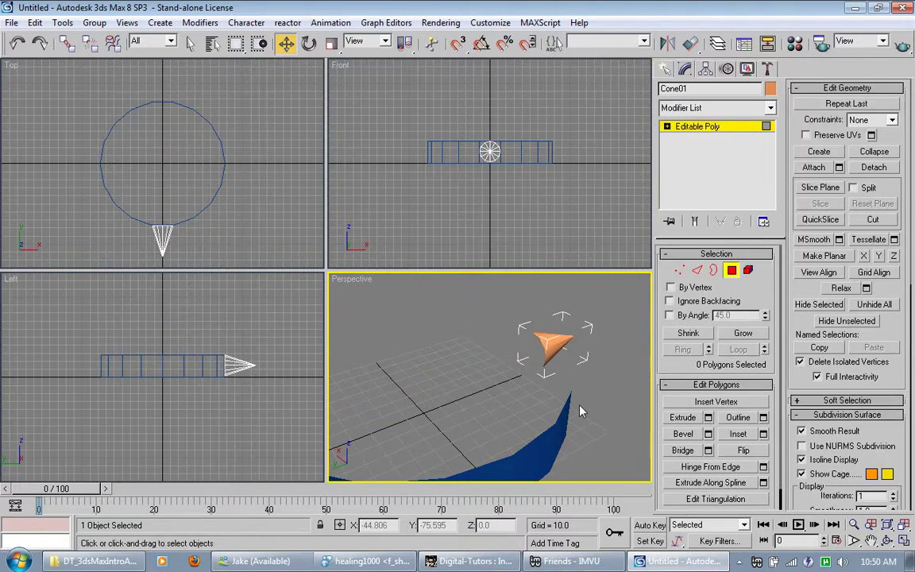
left_click(731, 271)
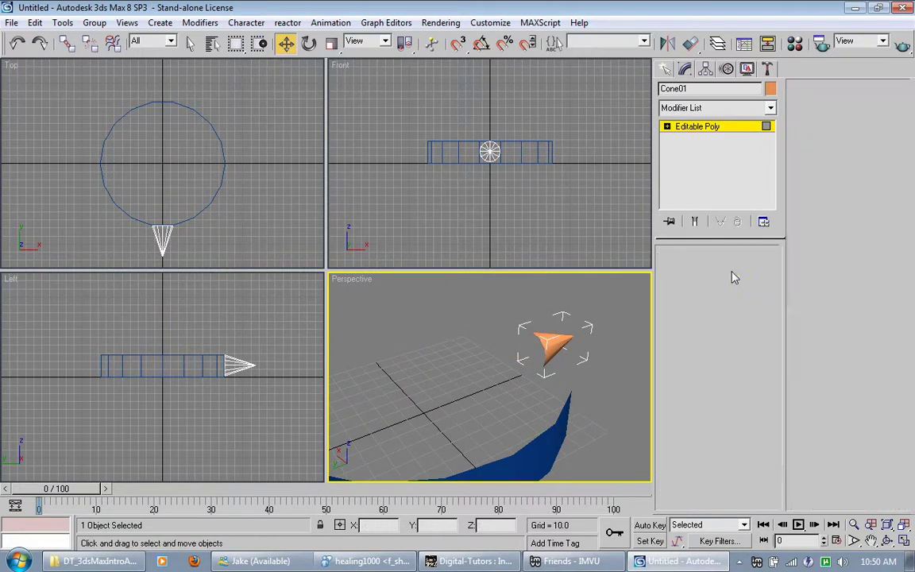
Add an Unwrap UVW modifier to Cone01 and expand its Vertex, Edge and Face levels
left_click(770, 108)
scroll(718, 387, "down", 10)
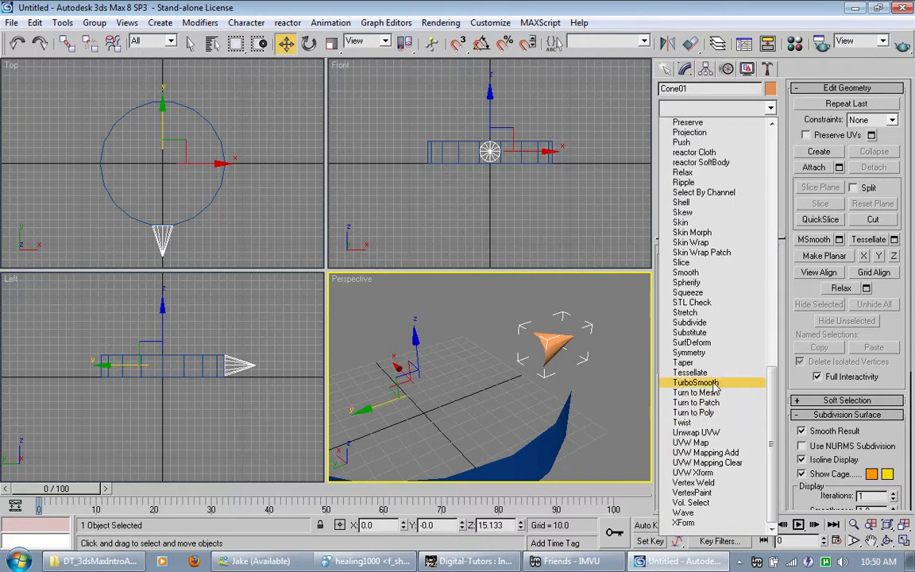
left_click(715, 435)
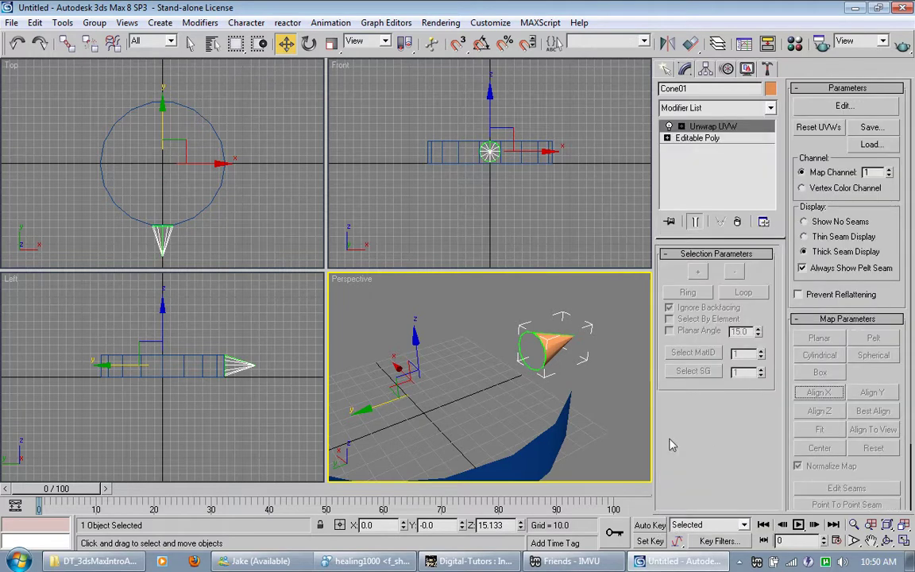
middle_click_drag(593, 322, 428, 329, "alt")
left_click(682, 127)
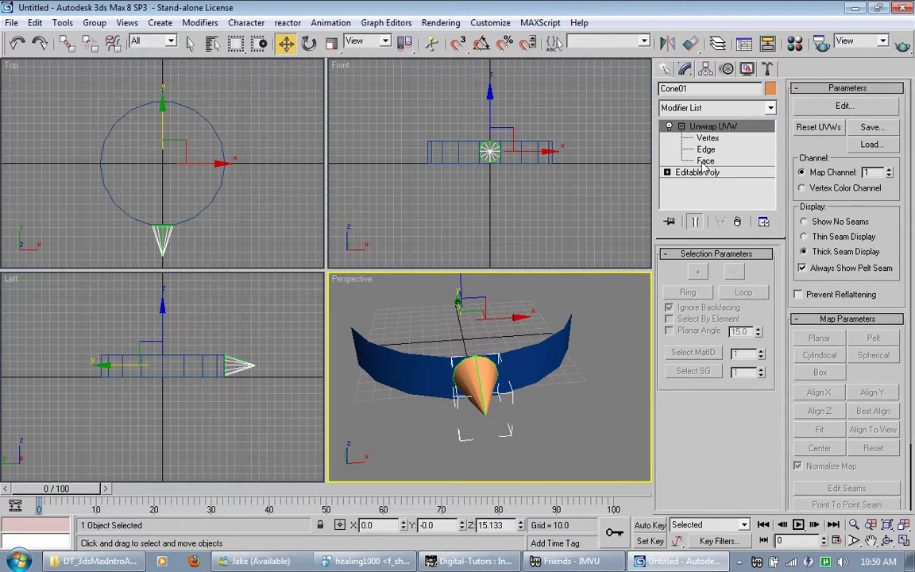
Select all the cone's faces and apply a Best Align cylindrical projection
left_click(705, 161)
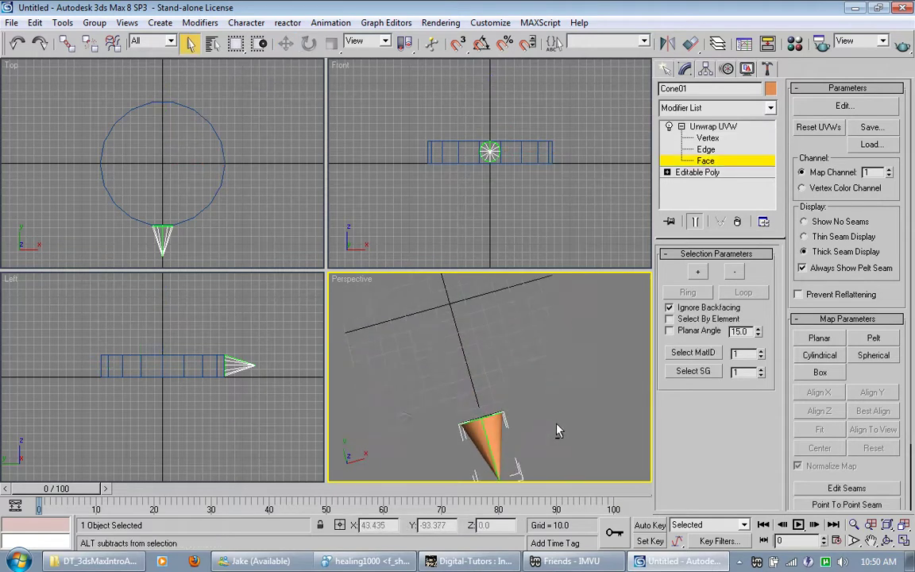
left_click_drag(413, 372, 505, 433)
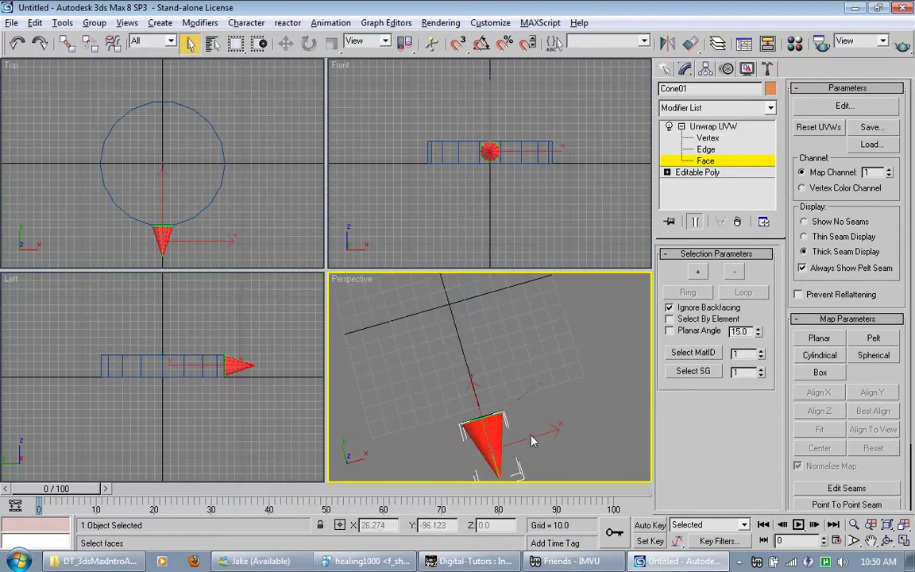
middle_click_drag(532, 442, 497, 364, "alt")
left_click(820, 356)
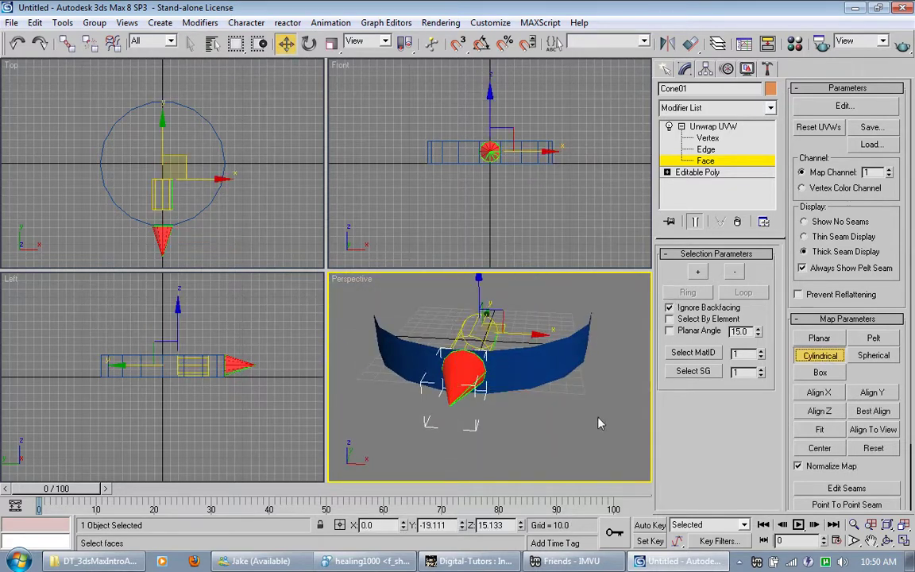
left_click(873, 412)
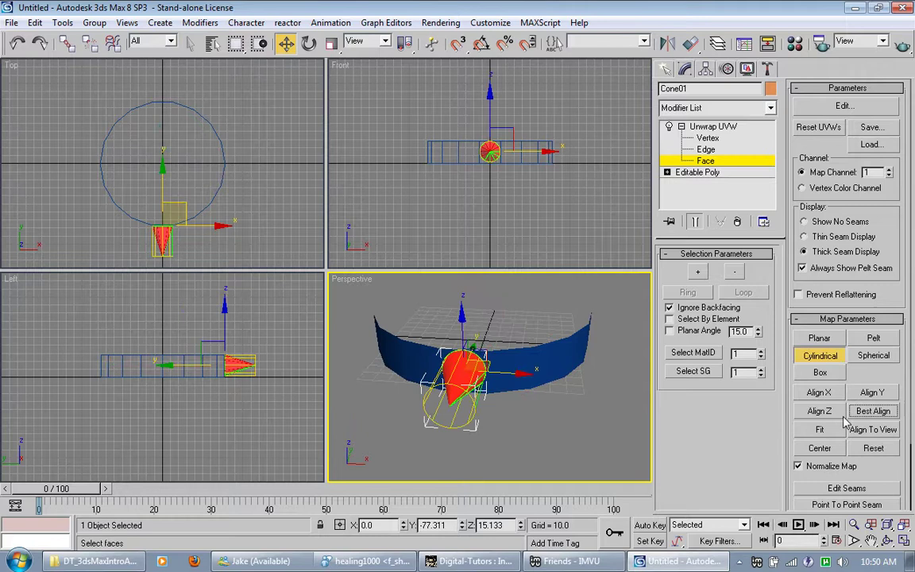
middle_click_drag(541, 456, 469, 333, "alt")
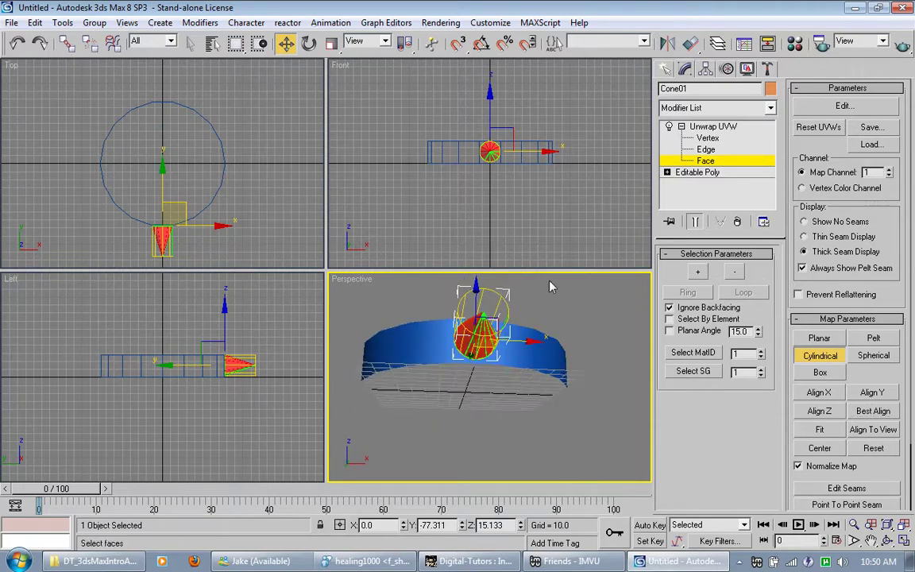
Rotate the cylindrical gizmo 90 degrees on X in Gimbal coordinates, then commit the projection
left_click(309, 43)
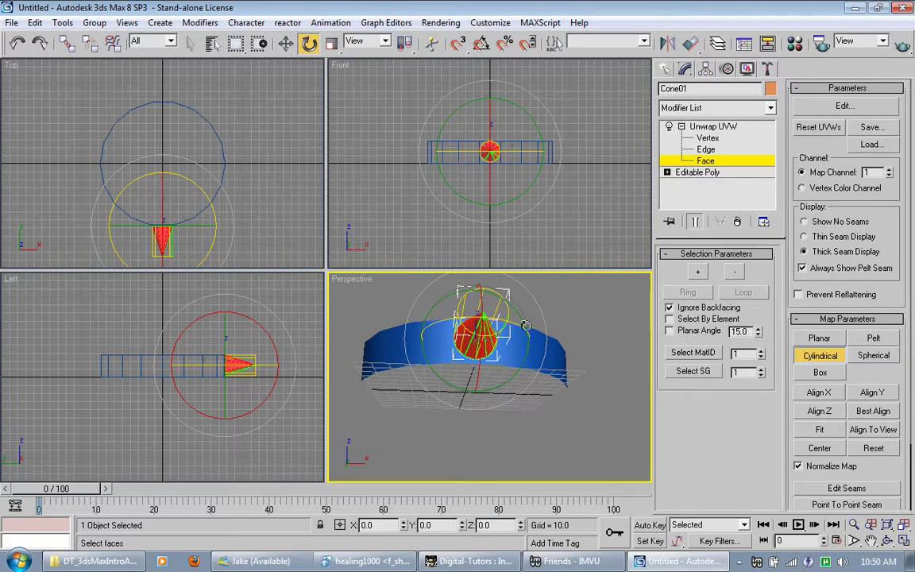
left_click(379, 41)
left_click(356, 100)
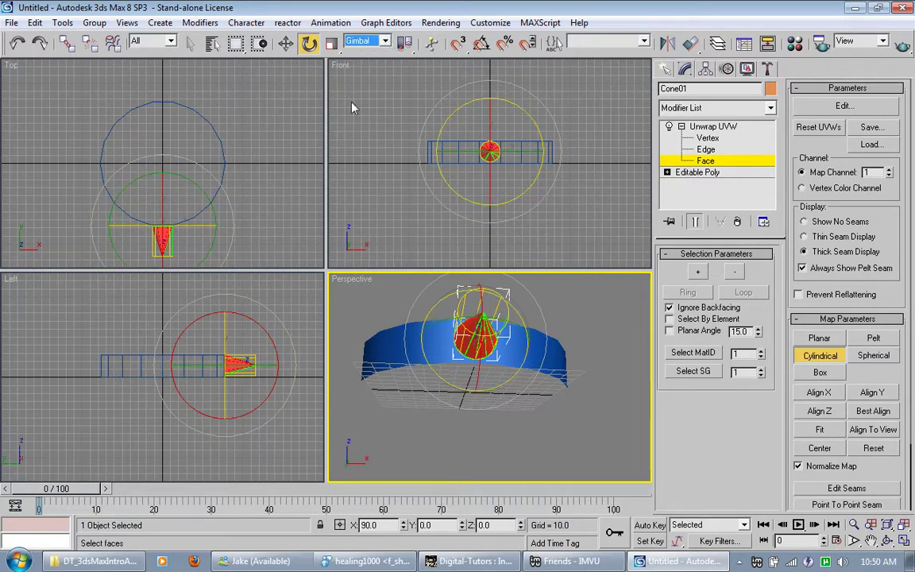
middle_click_drag(547, 225, 549, 159, "alt")
scroll(548, 159, "up", 3)
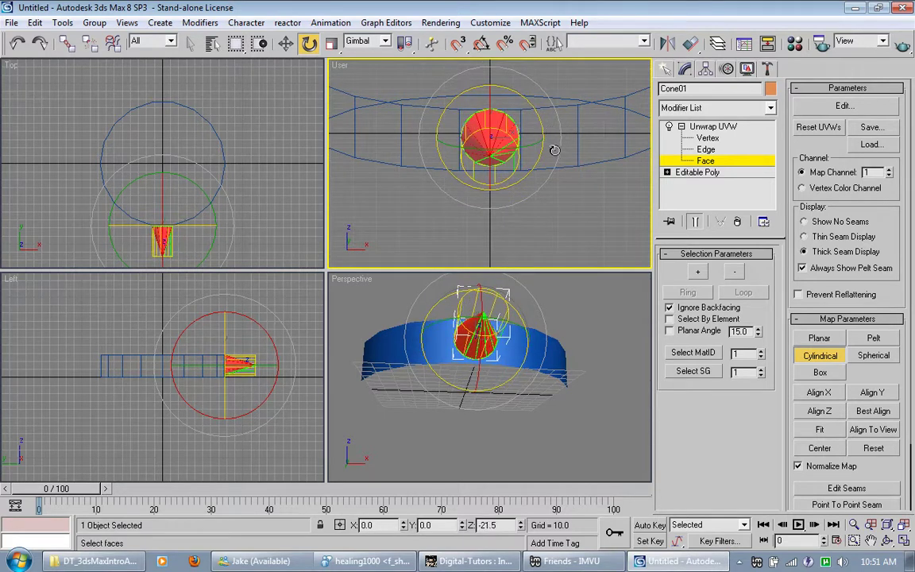
mouse_move(547, 145)
left_mouse_down()
mouse_move(542, 121)
mouse_move(550, 141)
left_mouse_up()
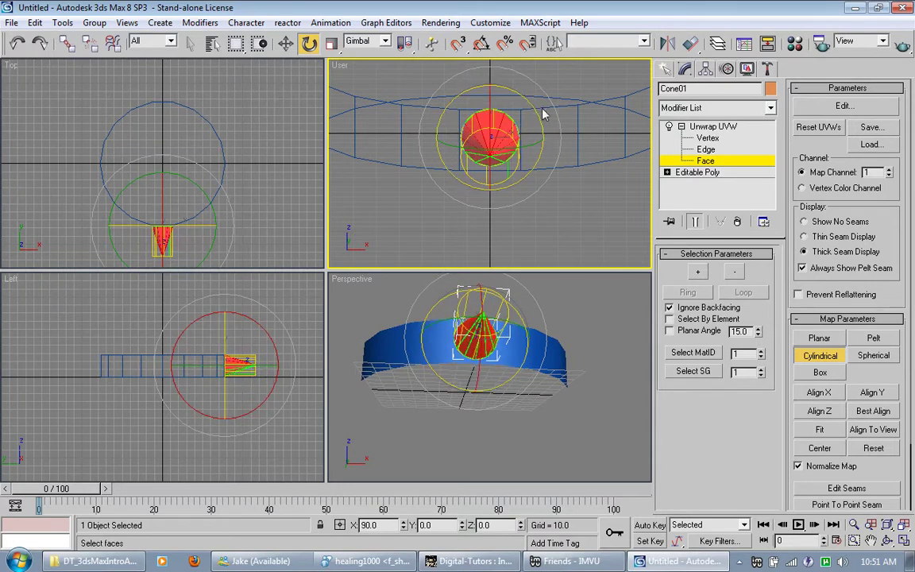
left_click_drag(533, 115, 549, 142)
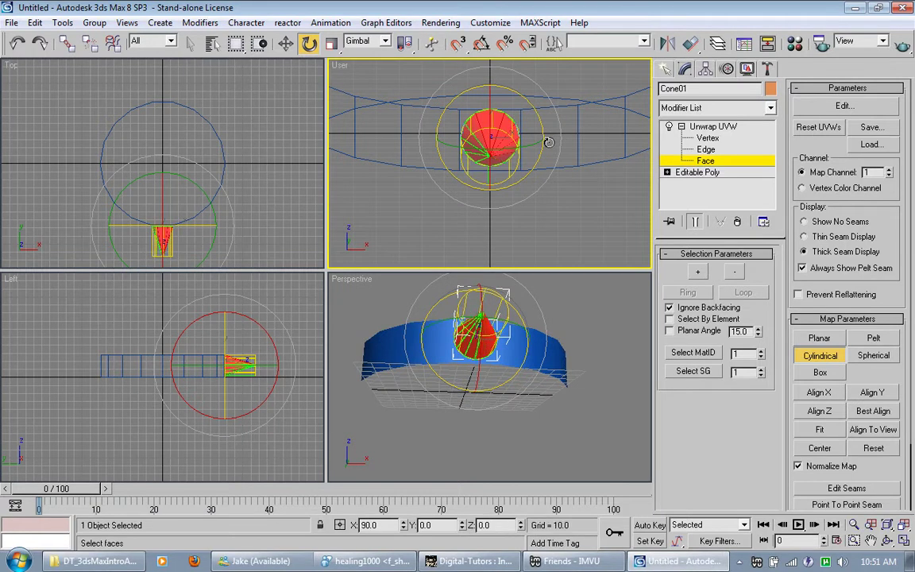
left_click(798, 356)
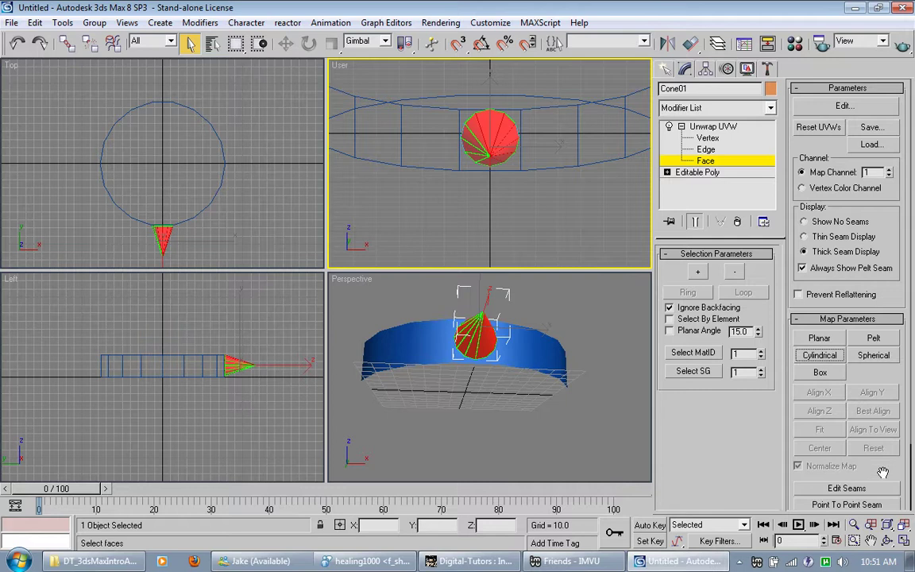
Switch Unwrap UVW to Edge level and convert the selected edges with Edge Sel To Pelt Seams
scroll(874, 351, "down", 2)
left_click(713, 159)
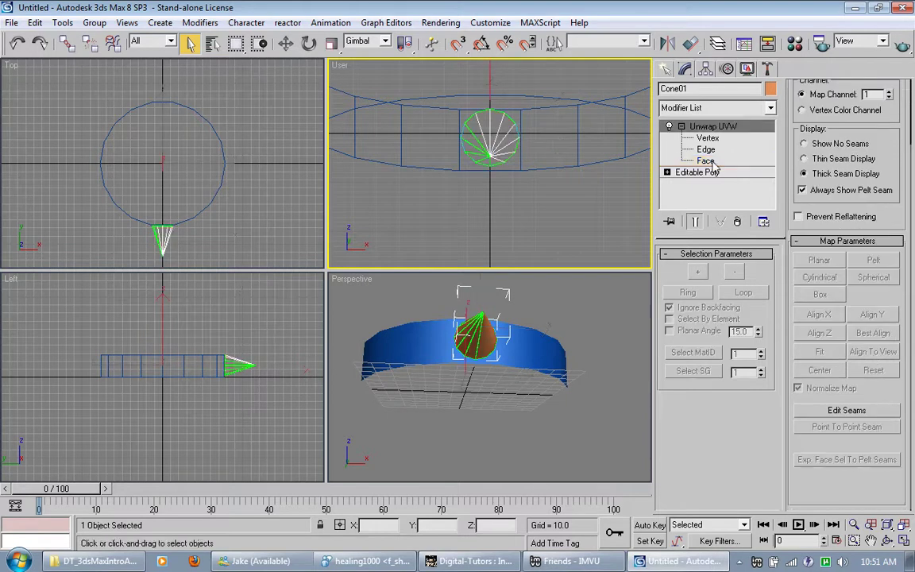
left_click(705, 150)
left_click(501, 373)
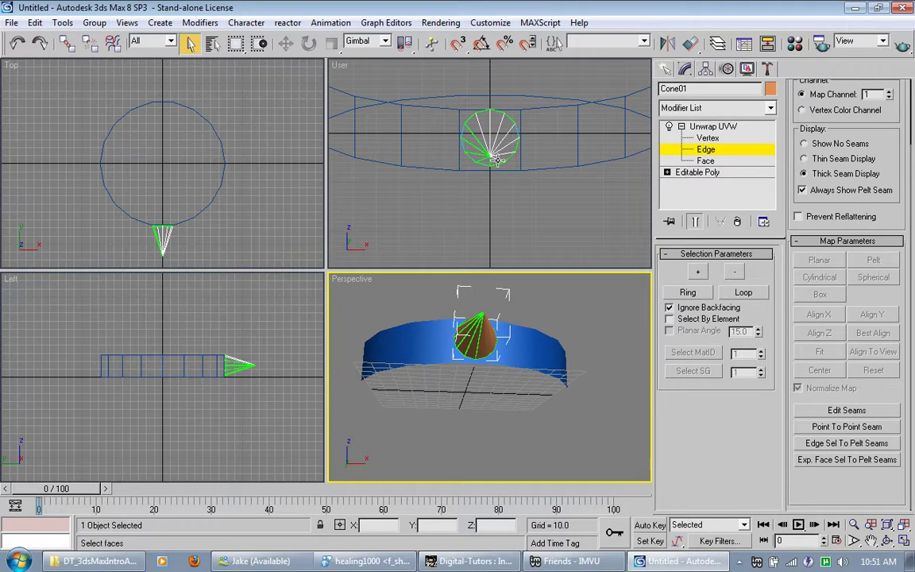
middle_click_drag(483, 370, 477, 328, "alt")
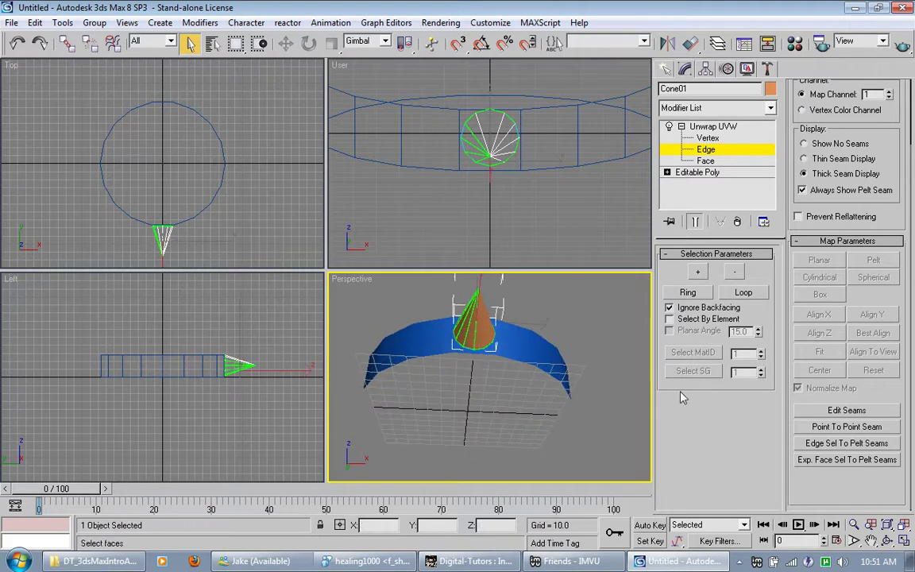
left_click(855, 445)
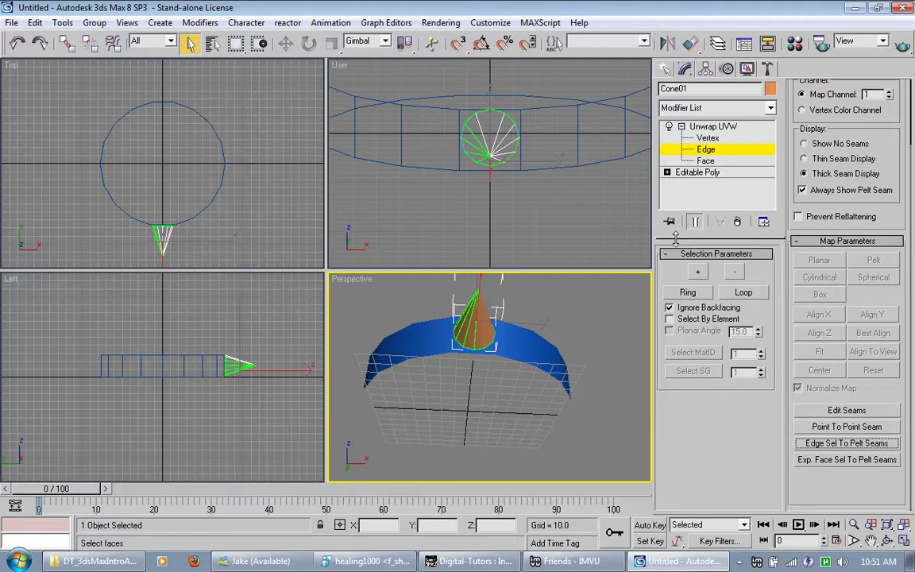
Select all of Cone01's faces, apply Pelt mapping, and bring up the Edit Pelt Map editor
left_click(707, 161)
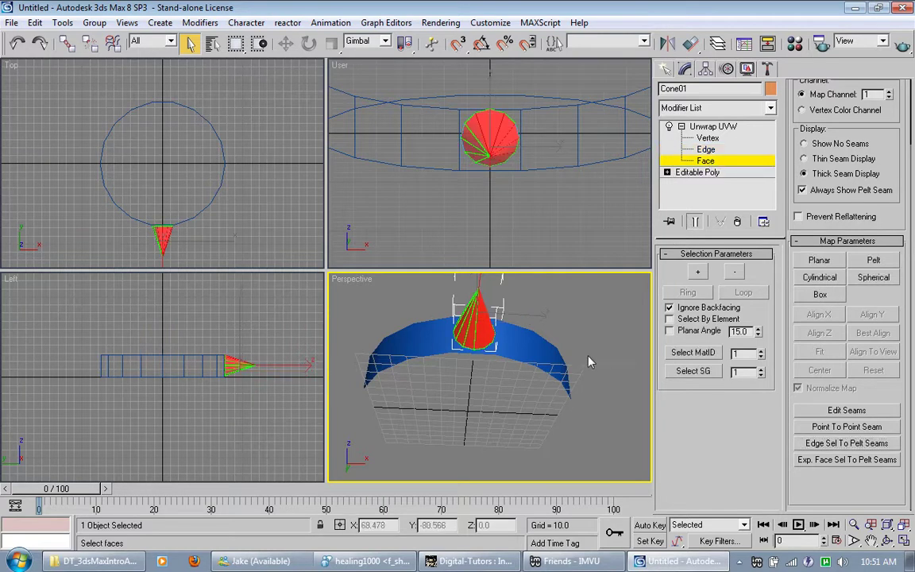
left_click(580, 333)
left_click(485, 314)
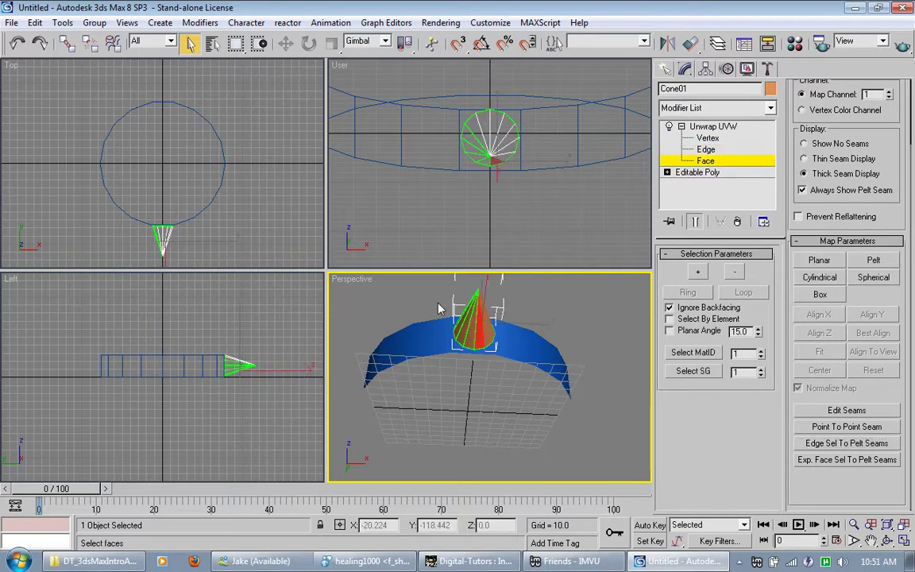
left_click_drag(429, 252, 566, 343)
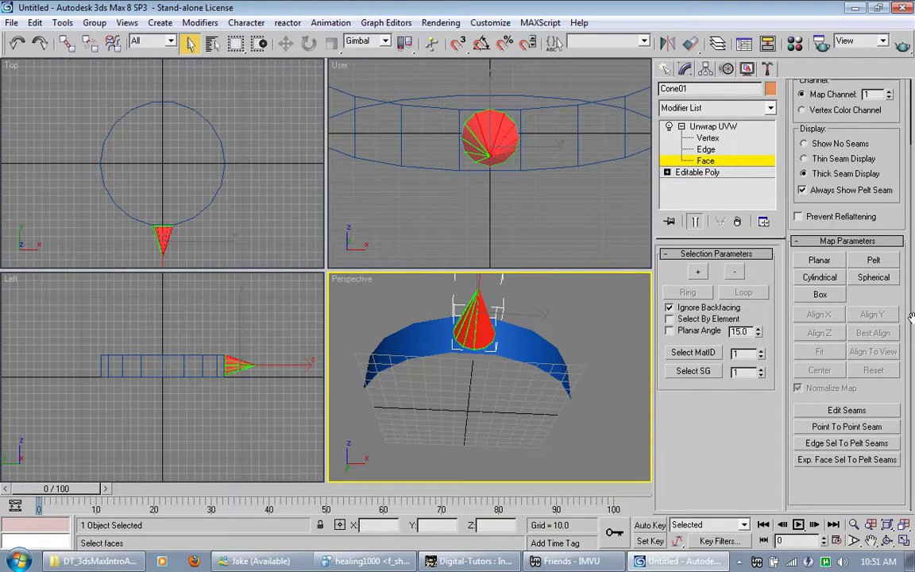
left_click(874, 261)
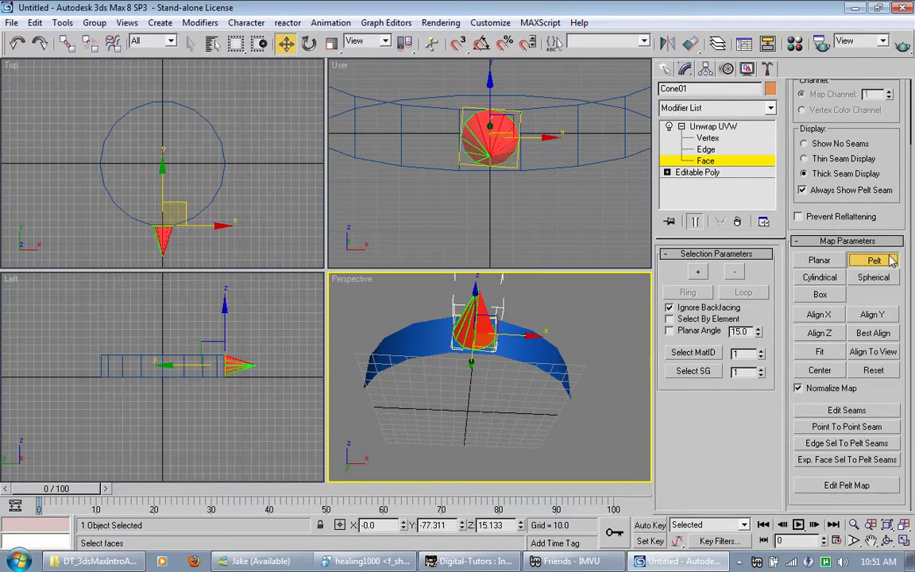
left_click(857, 486)
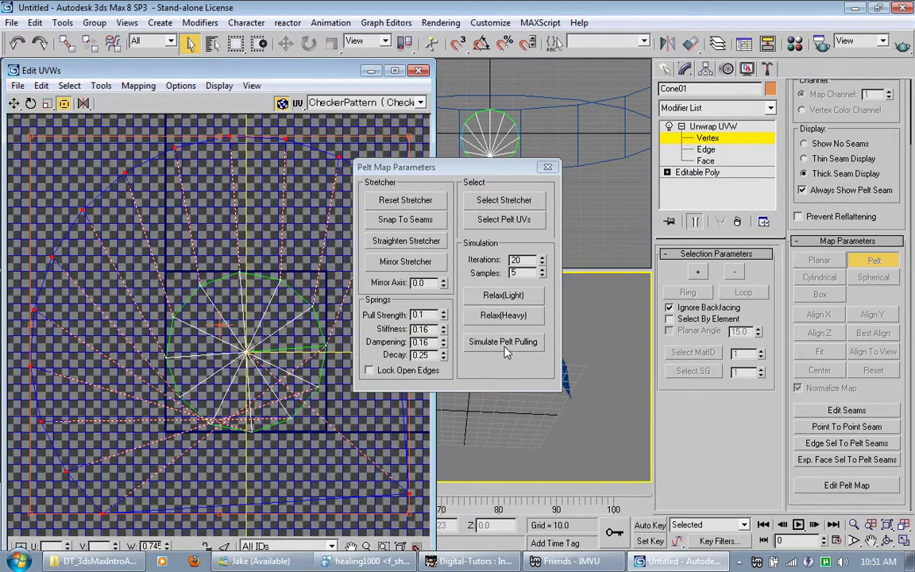
Set pelt Stiffness to 0.5 and run Simulate Pelt Pulling on the cone's UVs
double_click(415, 316)
mouse_move(444, 332)
left_mouse_down()
mouse_move(444, 322)
mouse_move(443, 333)
left_mouse_up()
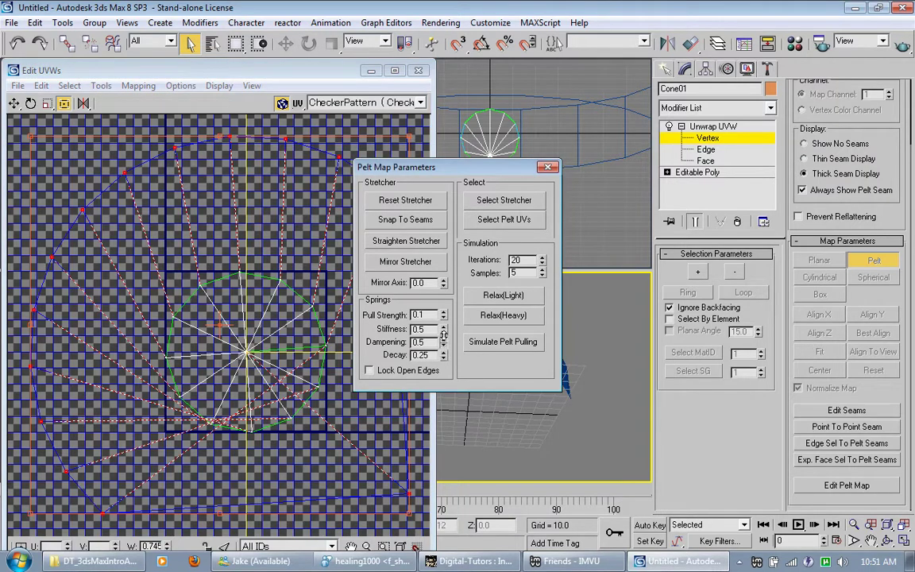
left_click(502, 346)
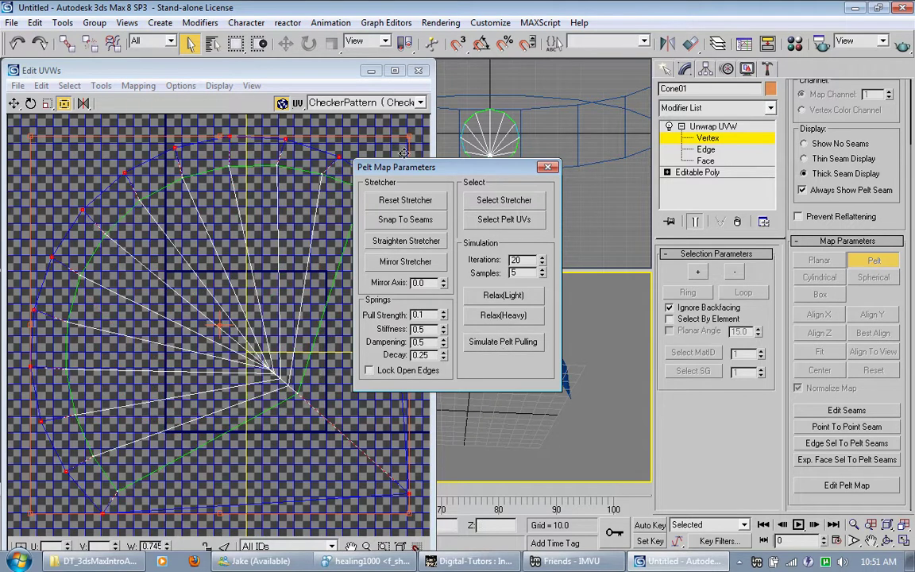
Apply Relax (Heavy) twice so the cone's UVs spread into an even fan
left_click_drag(424, 168, 526, 112)
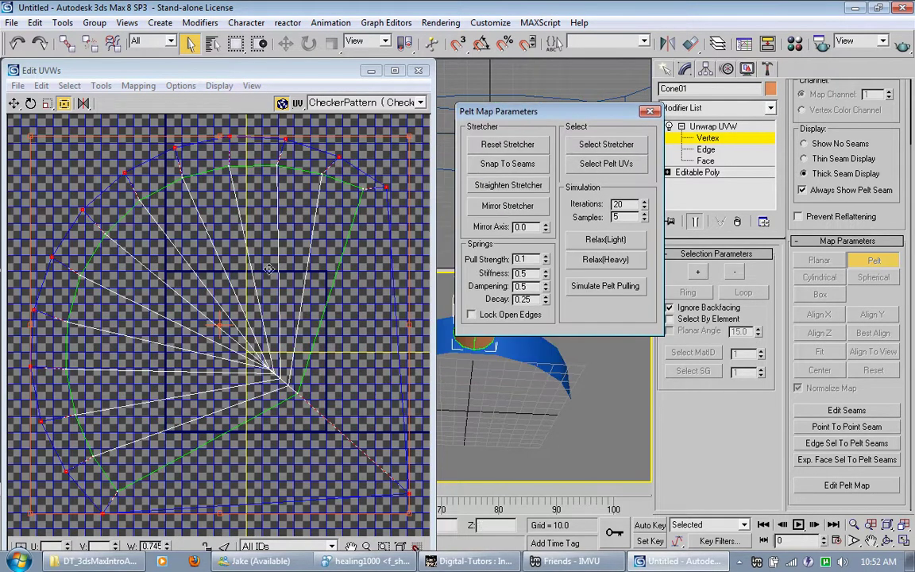
left_click_drag(271, 70, 273, 33)
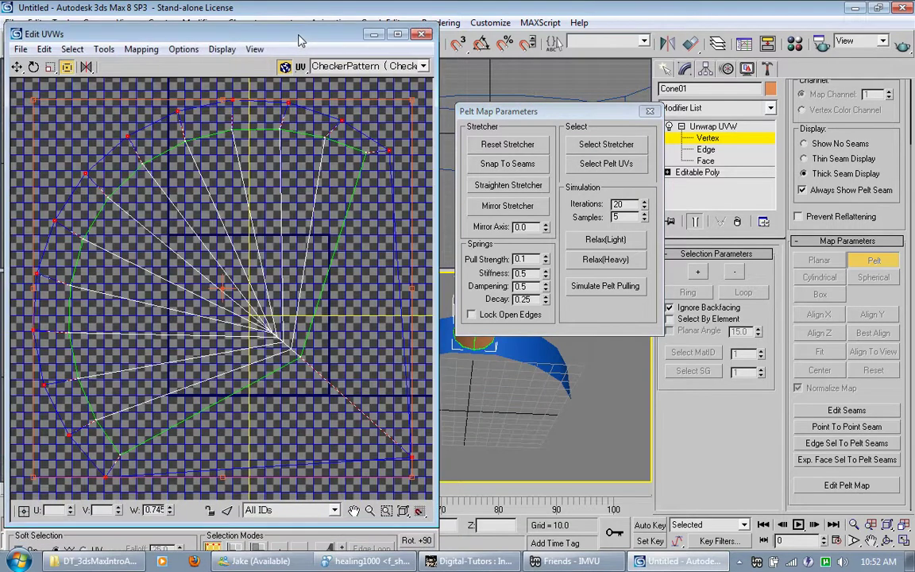
left_click(623, 265)
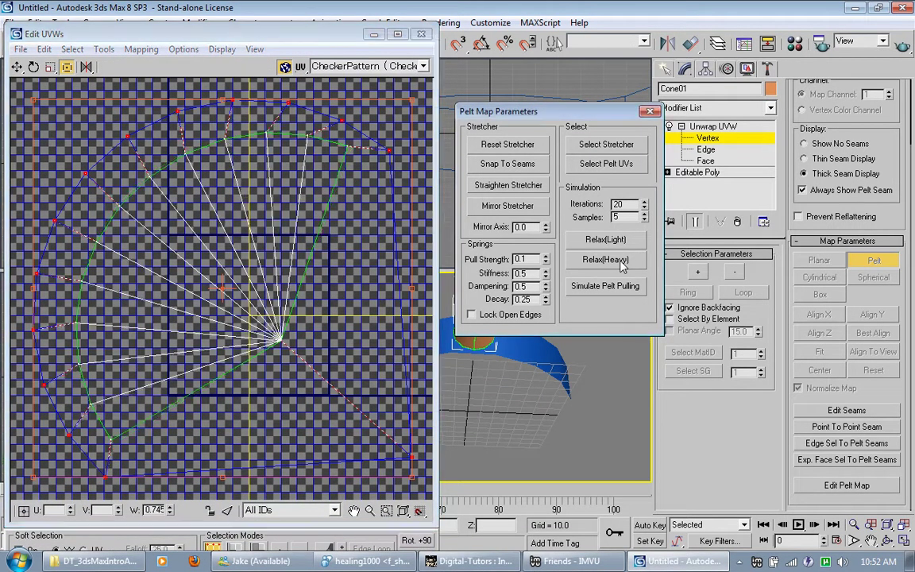
left_click(623, 265)
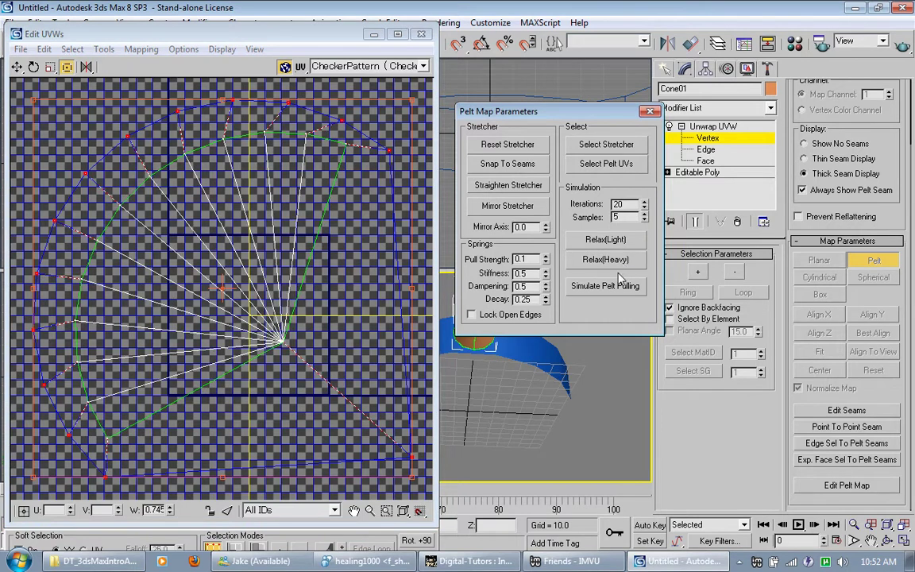
Close Pelt Map Parameters and shrink the Edit UVWs window into the top-left corner
left_click(650, 112)
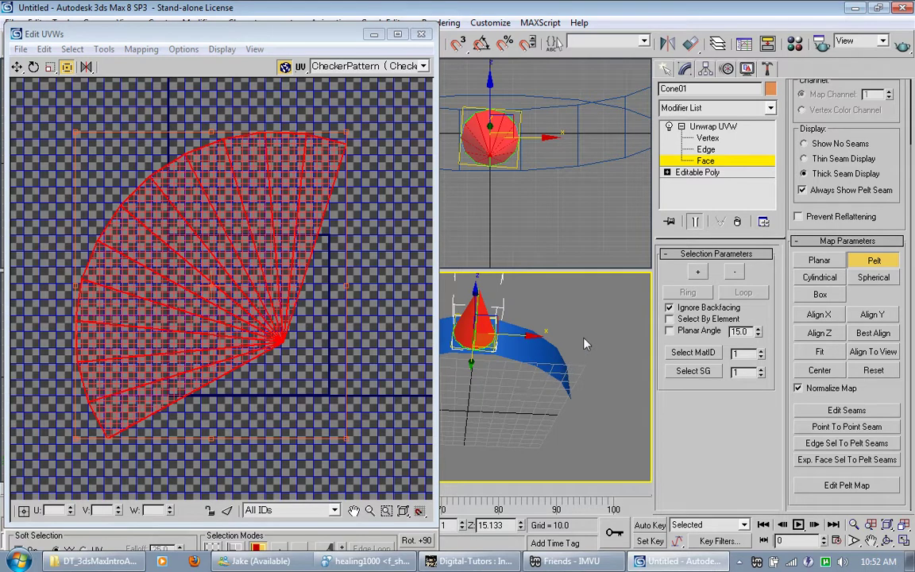
middle_click_drag(600, 322, 588, 380, "alt")
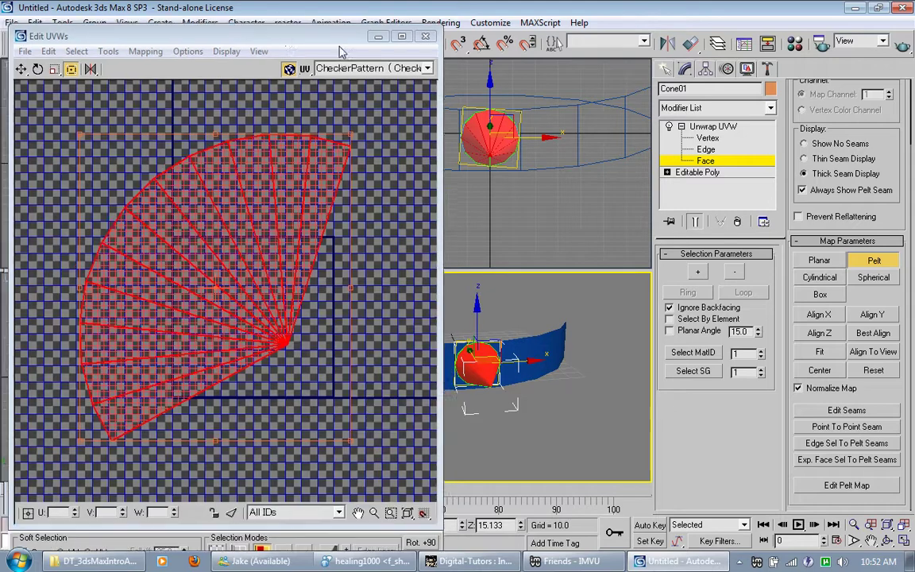
left_click_drag(254, 33, 331, 103)
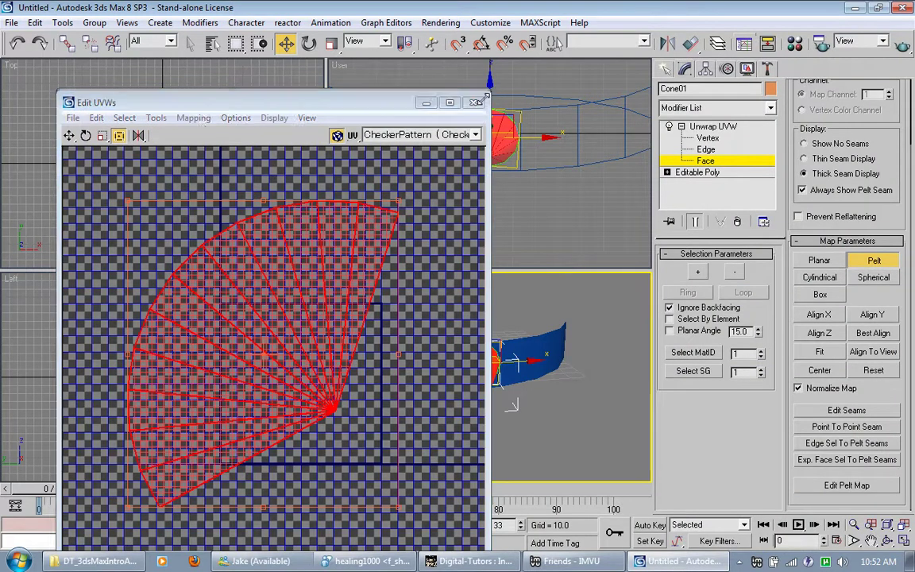
left_click_drag(490, 96, 340, 296)
left_click_drag(227, 305, 166, 82)
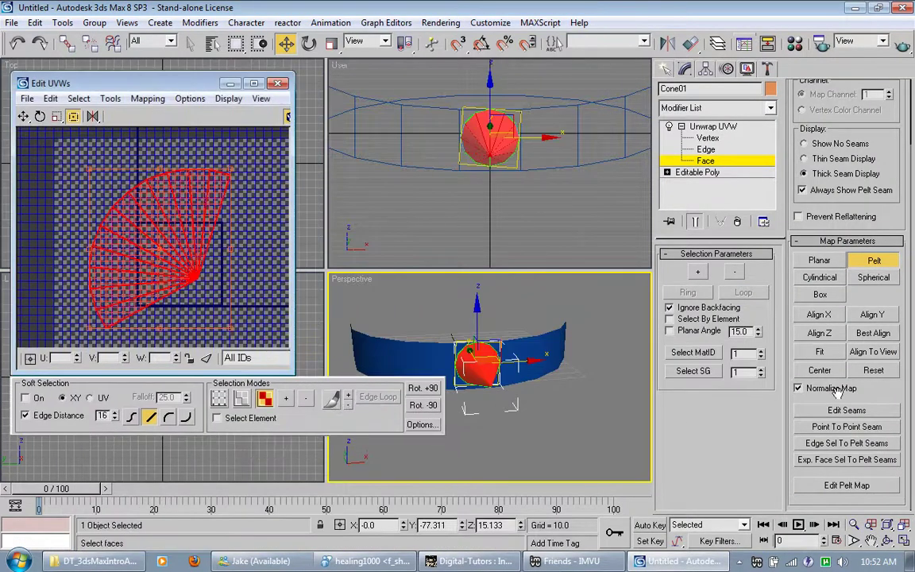
Maximize the Perspective view and check the cone's mapped faces in wireframe
left_click(904, 541)
middle_click_drag(532, 275, 699, 282)
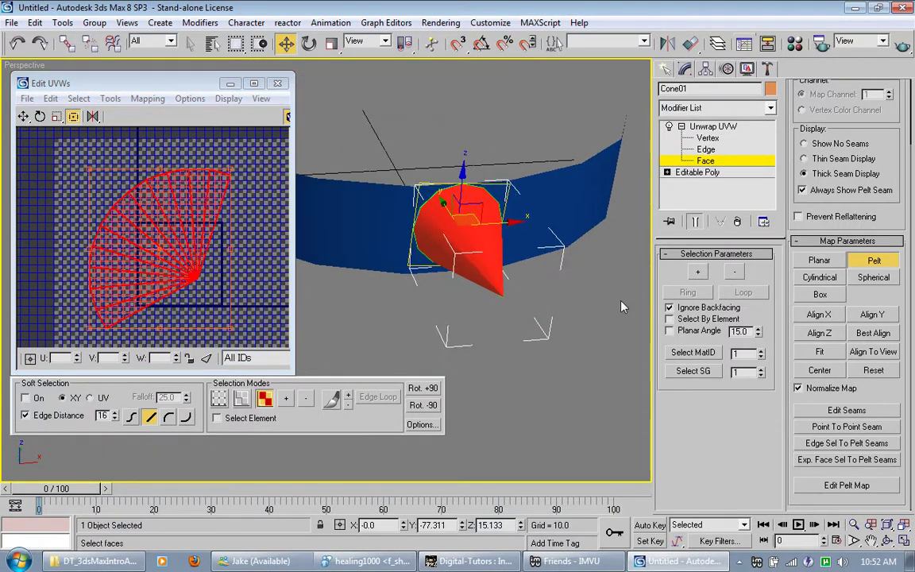
key("F3")
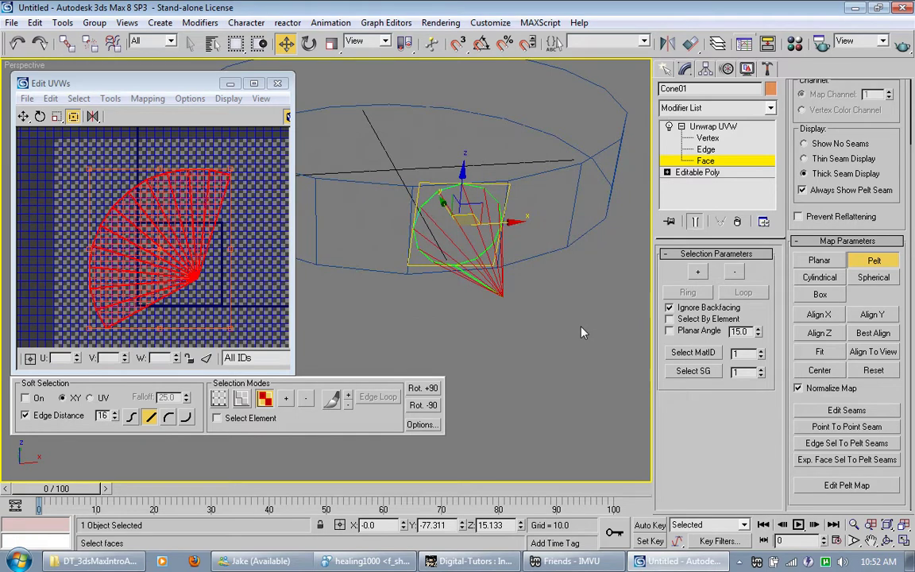
key("F2")
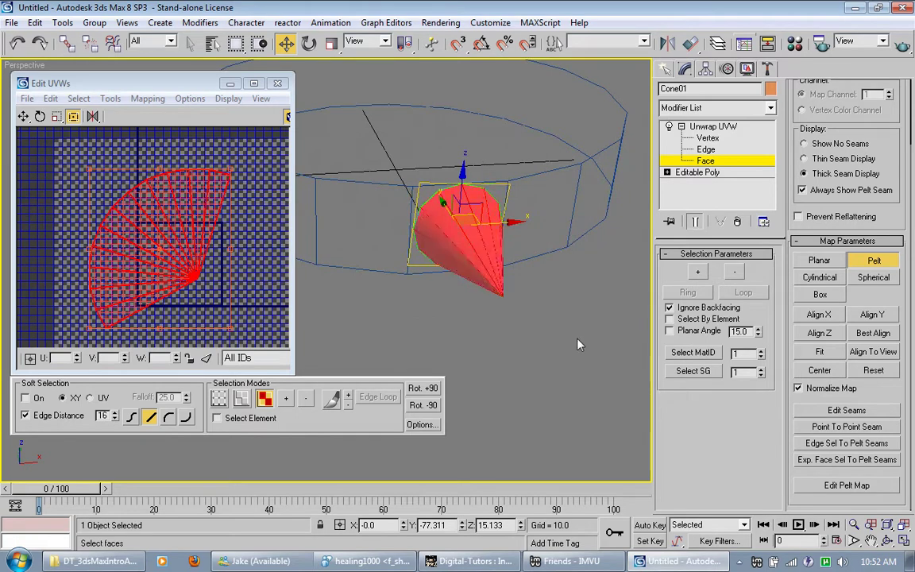
Exit Face sub-object level and show the scene smooth shaded with Edged Faces off
key("ctrl+b")
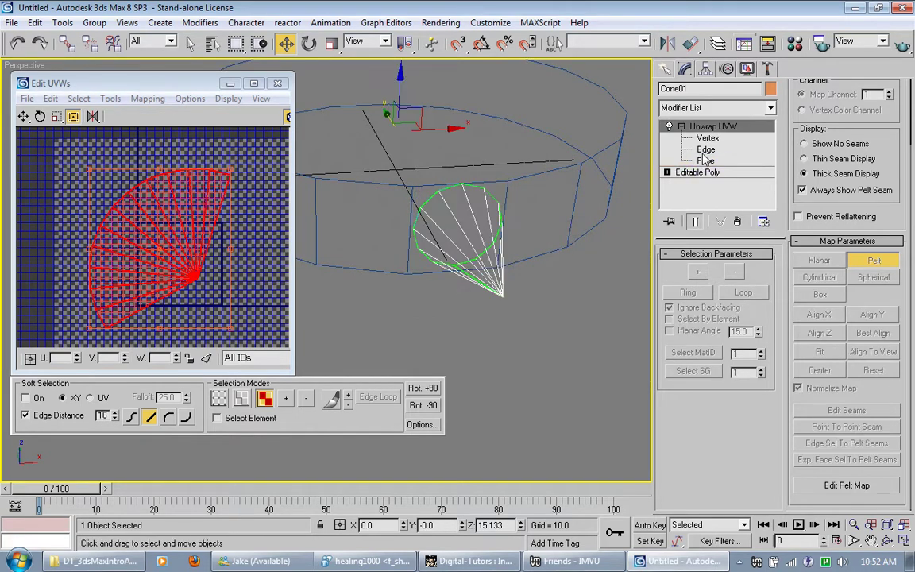
key("F3")
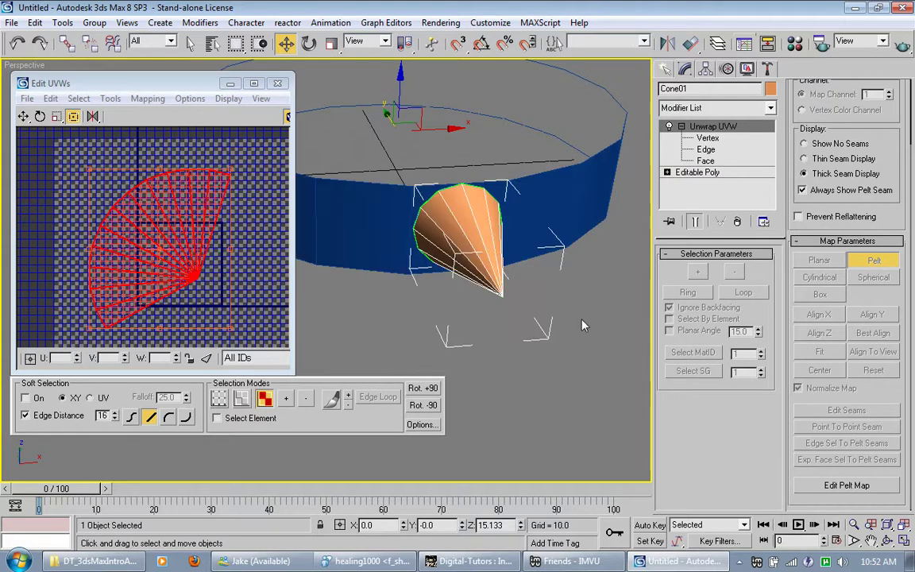
key("F4")
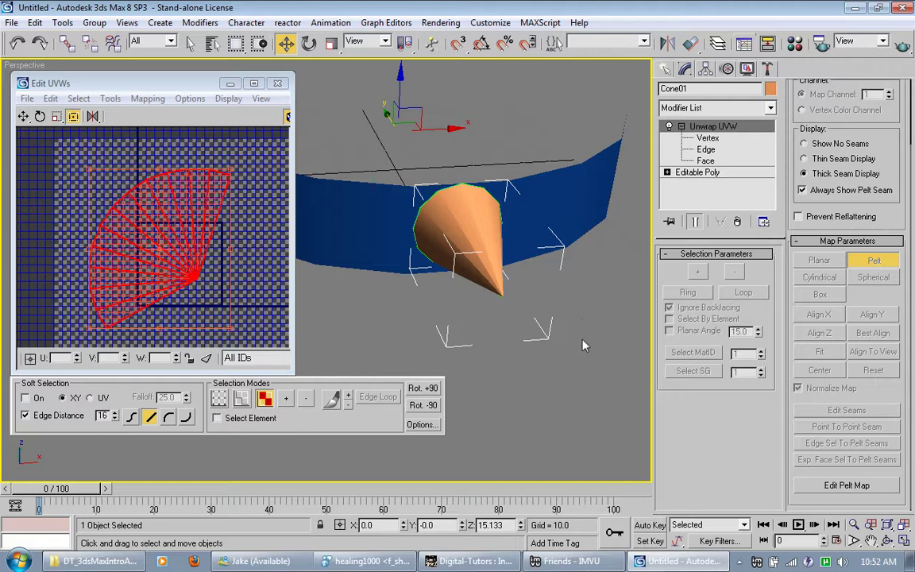
middle_click_drag(583, 346, 539, 334, "alt")
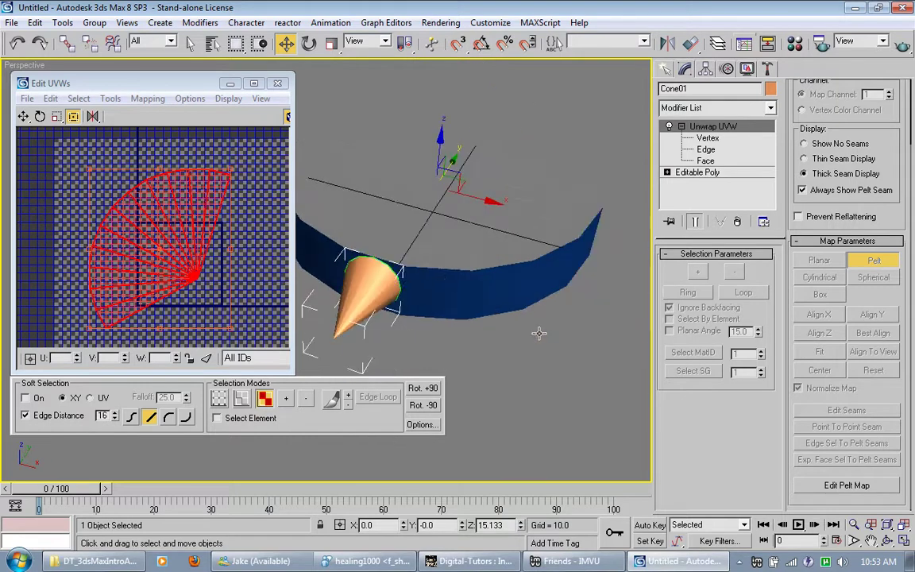
Close Edit UVWs, collapse Cone01's Unwrap UVW into its Editable Poly, and select Cylinder01
left_click(277, 83)
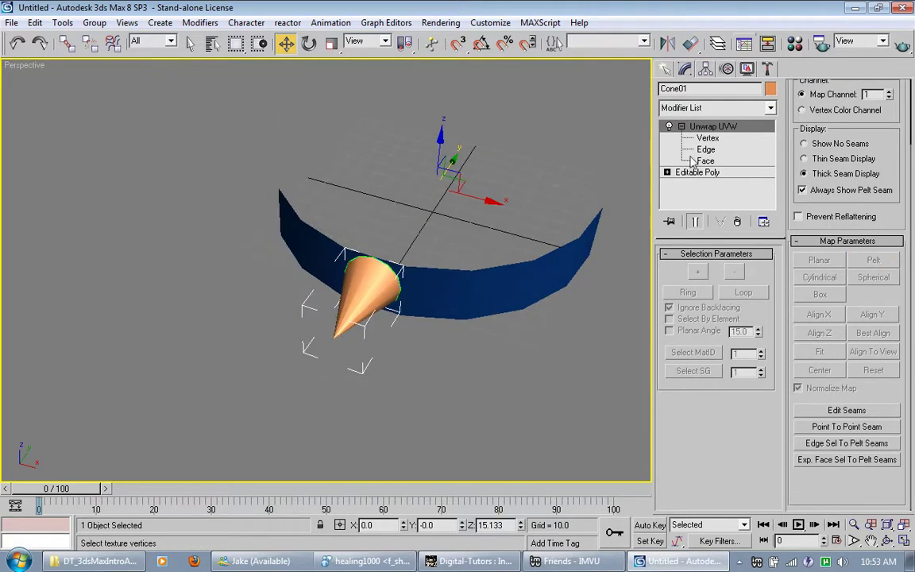
right_click(696, 131)
left_click(723, 255)
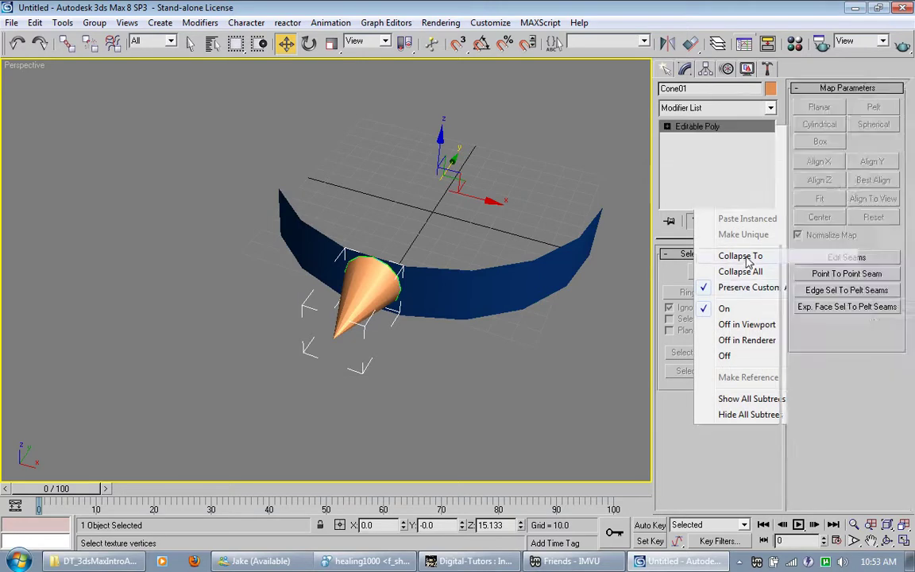
middle_click_drag(479, 372, 516, 328, "alt")
left_click(529, 225)
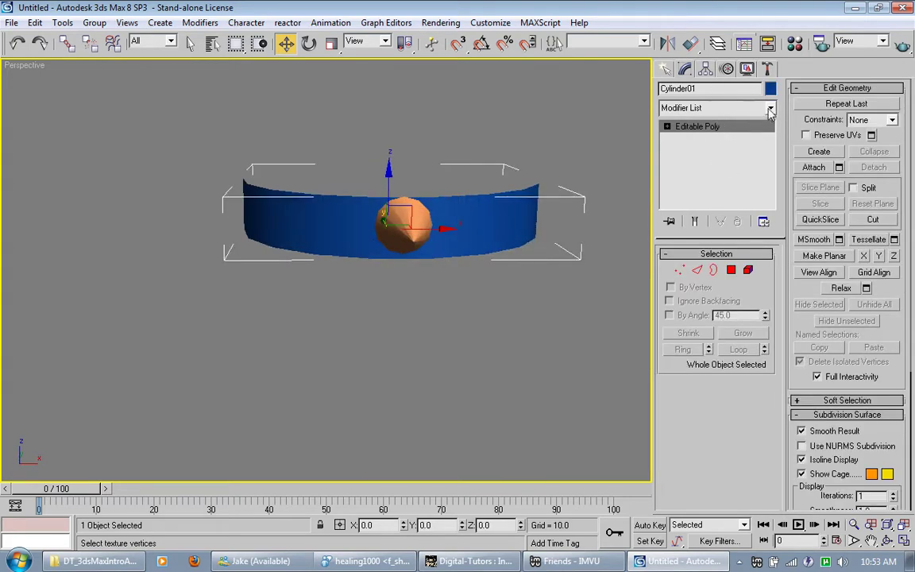
Center Cylinder01's pivot on the object using Affect Pivot Only
left_click(706, 68)
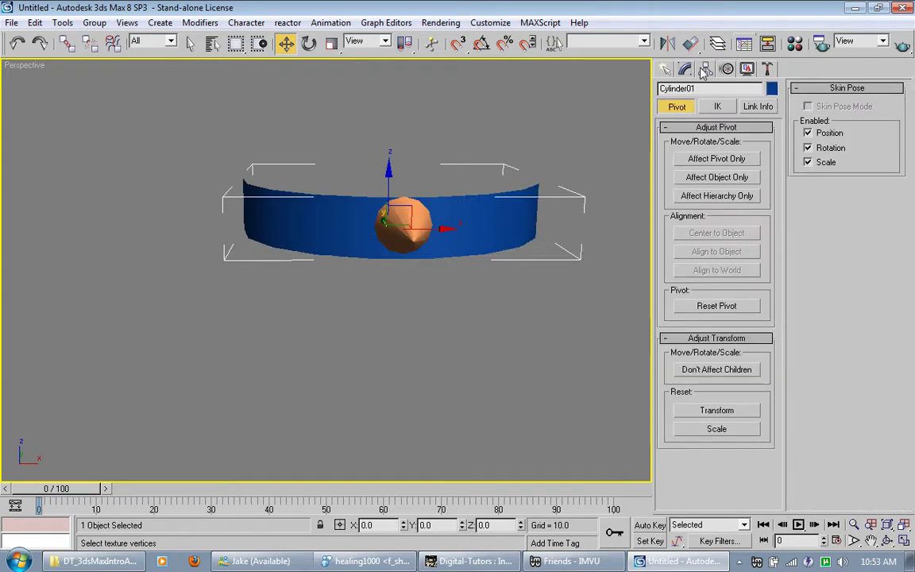
left_click(717, 161)
left_click(723, 235)
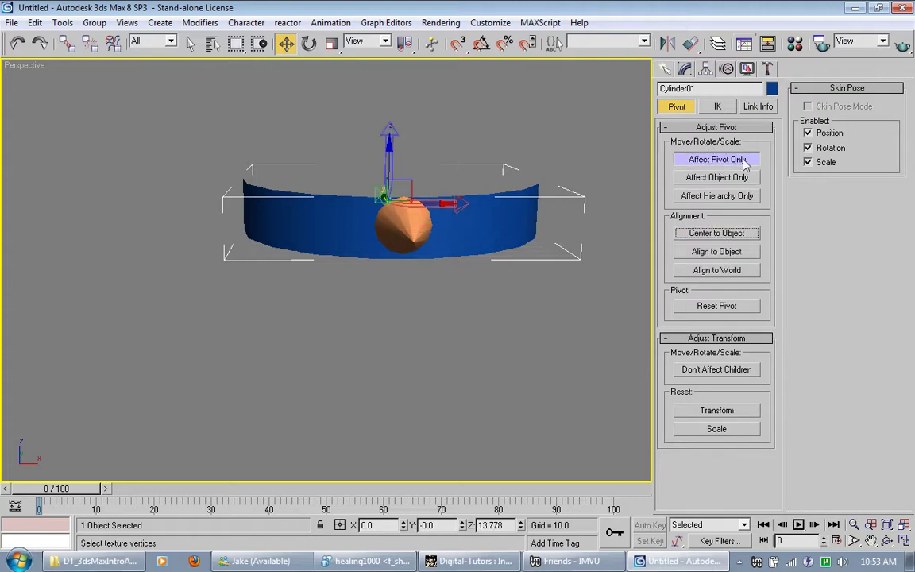
left_click(719, 159)
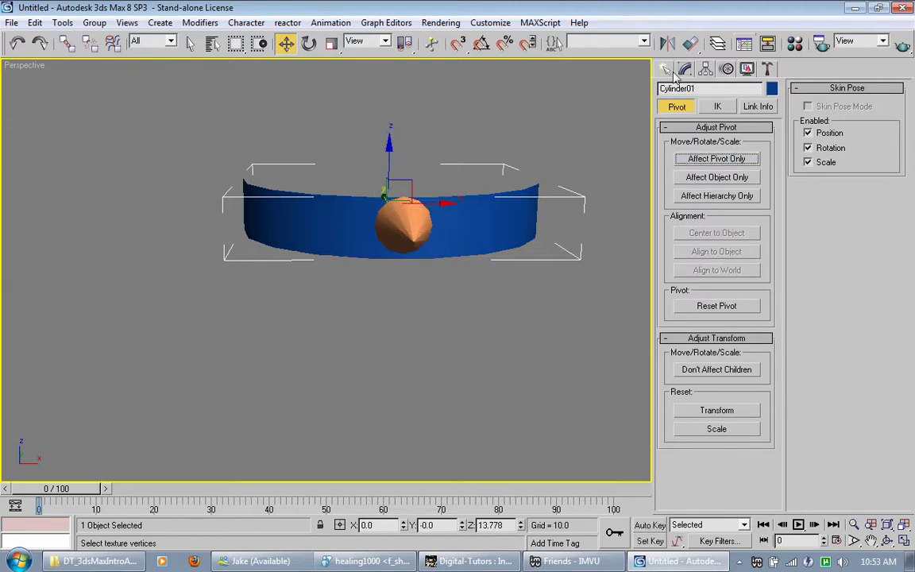
left_click(684, 70)
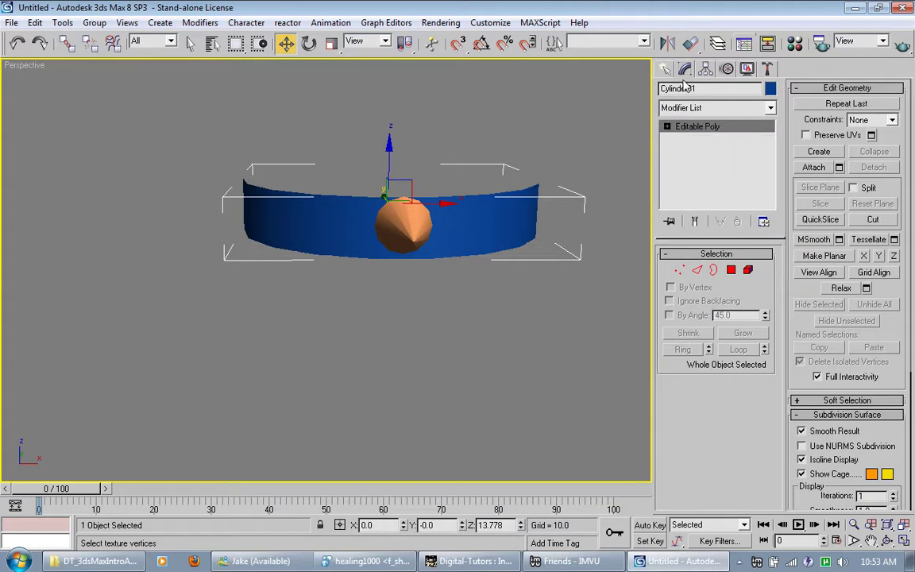
Align Cone01 to Cylinder01, pivot point to pivot point, then reselect the cone
key("ctrl+d")
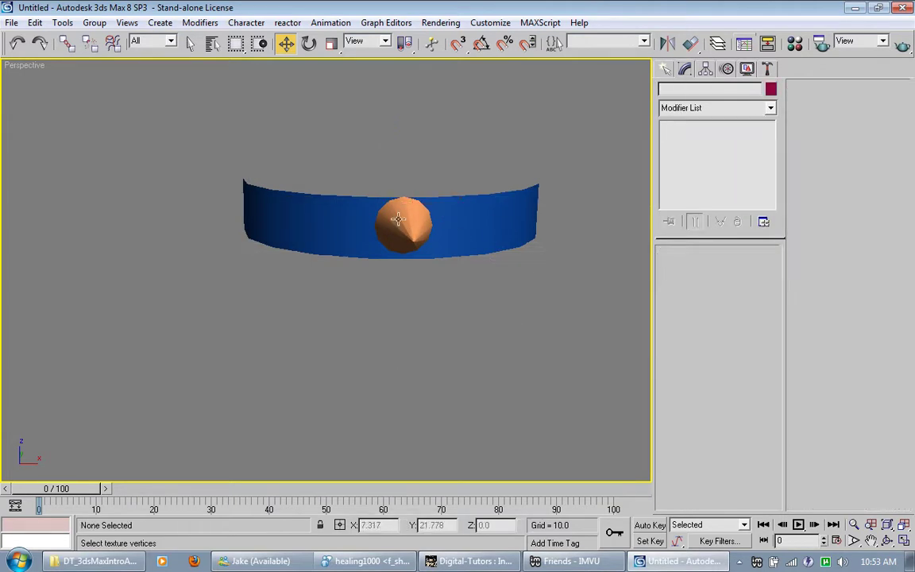
left_click(405, 237)
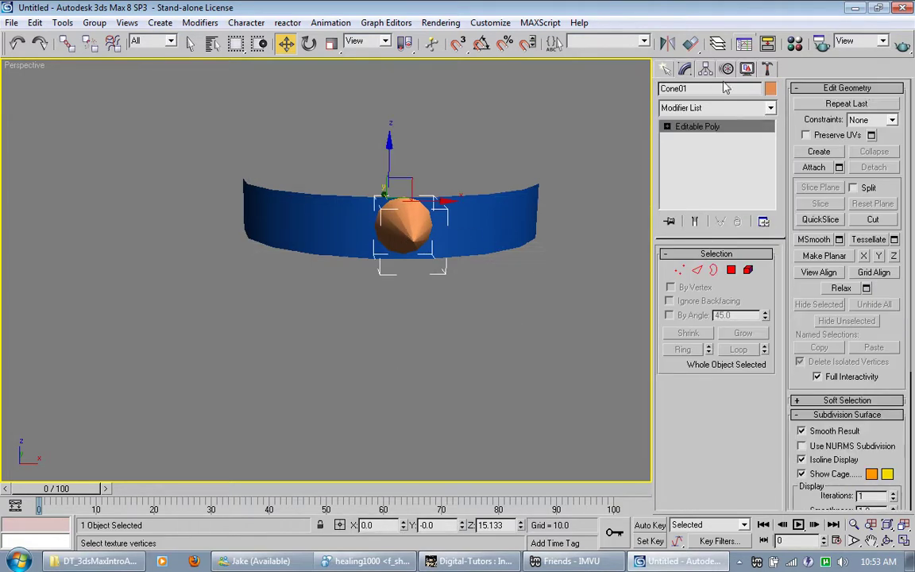
left_click(690, 43)
left_click(478, 224)
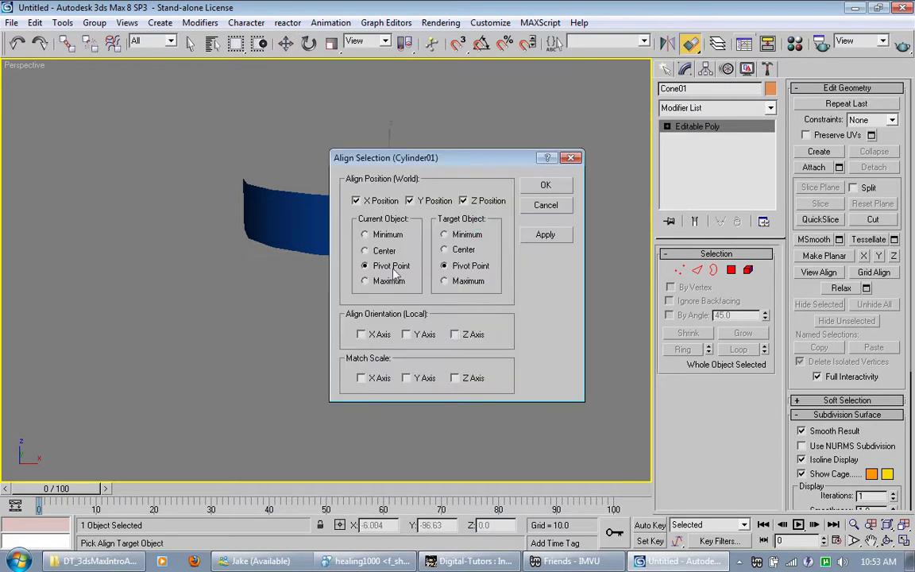
left_click(546, 185)
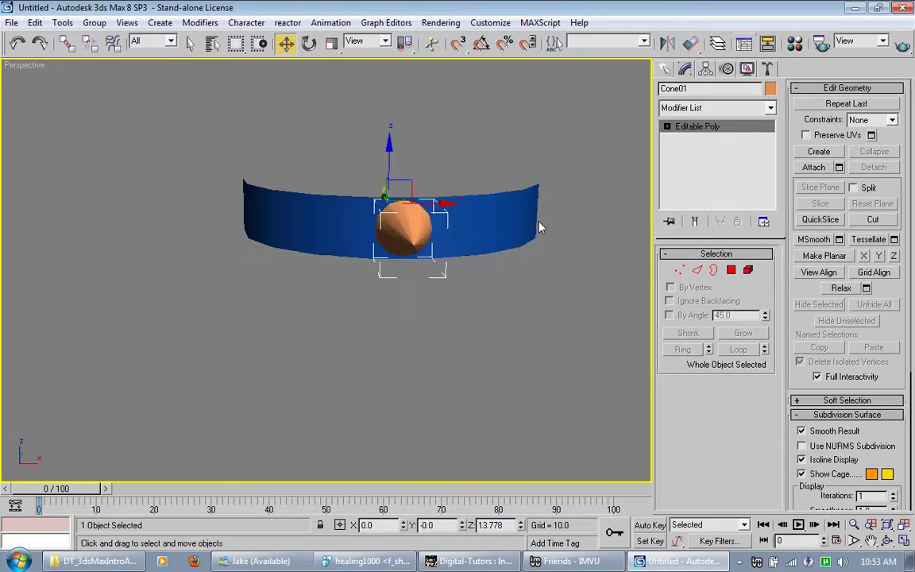
left_click(407, 339)
middle_click_drag(423, 341, 404, 354, "alt")
left_click(384, 249)
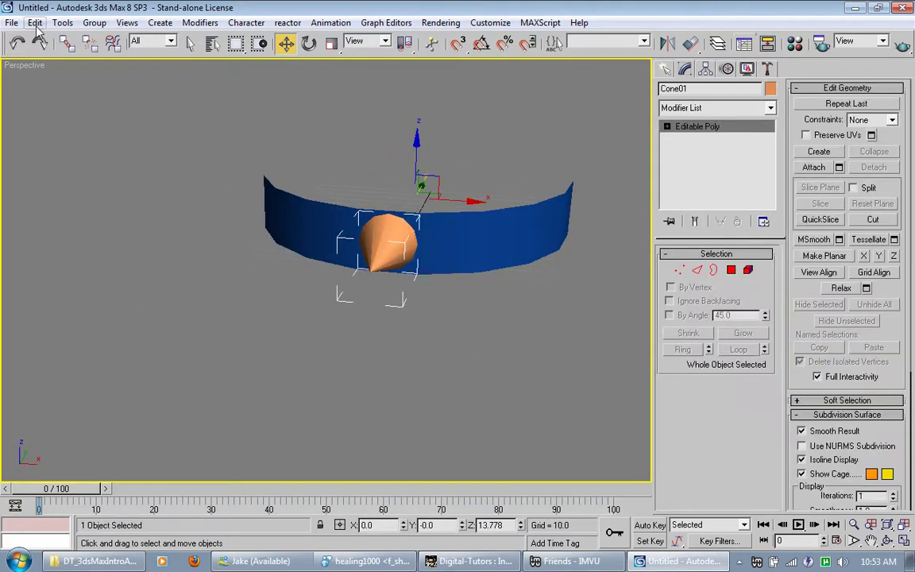
Array Cone01 as 10 instances with 180° incremental Z rotation and preview the result
left_click(62, 22)
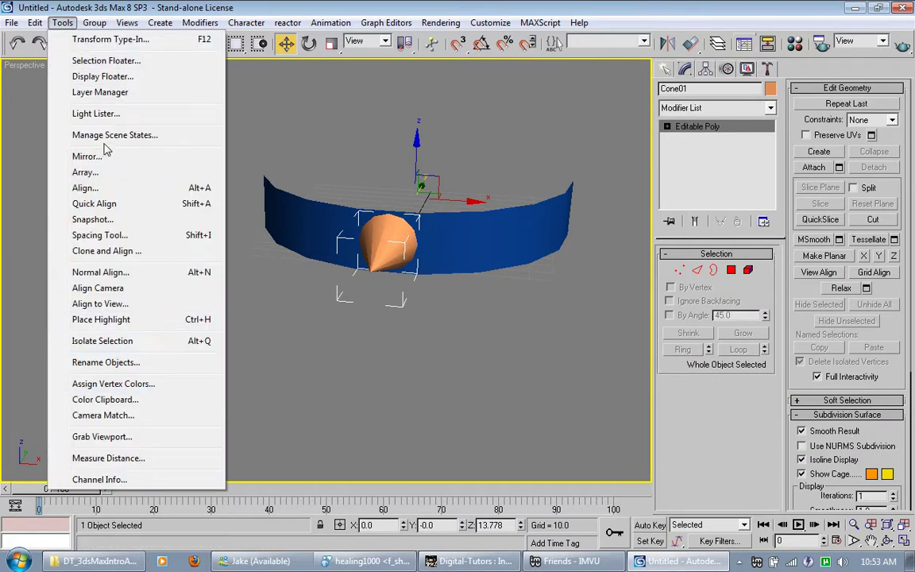
left_click(86, 173)
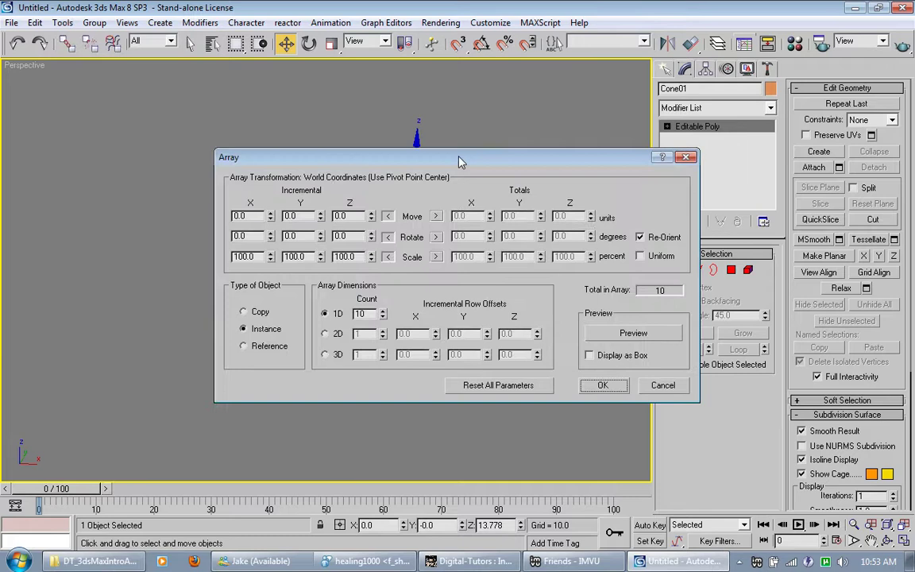
left_click_drag(459, 162, 394, 129)
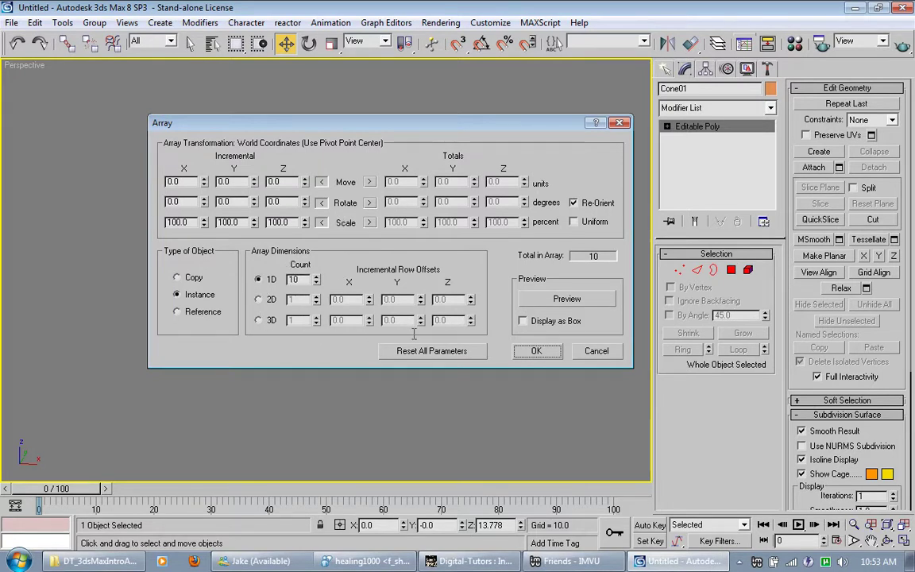
left_click(303, 279)
left_click_drag(359, 128, 671, 139)
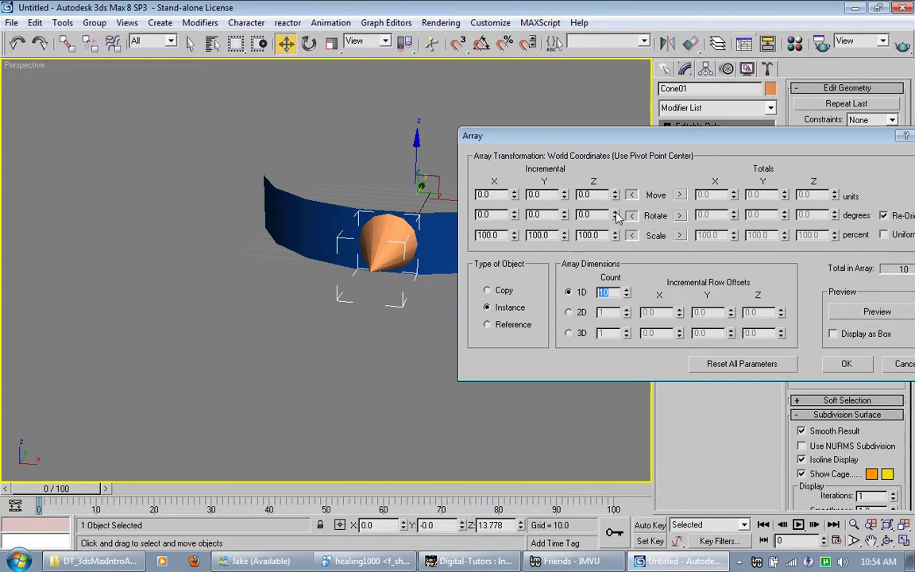
left_click_drag(616, 217, 555, 147)
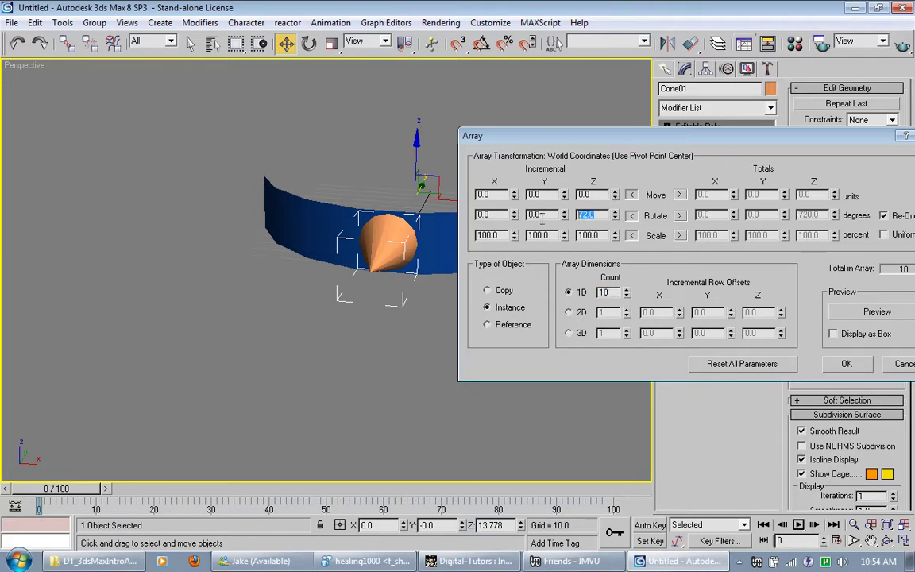
type("180")
left_click_drag(715, 135, 644, 104)
left_click(814, 280)
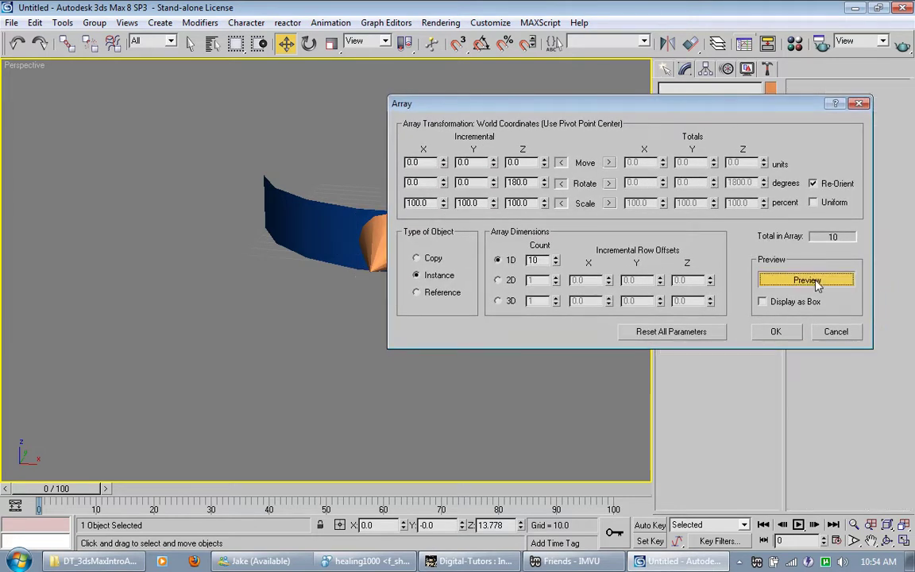